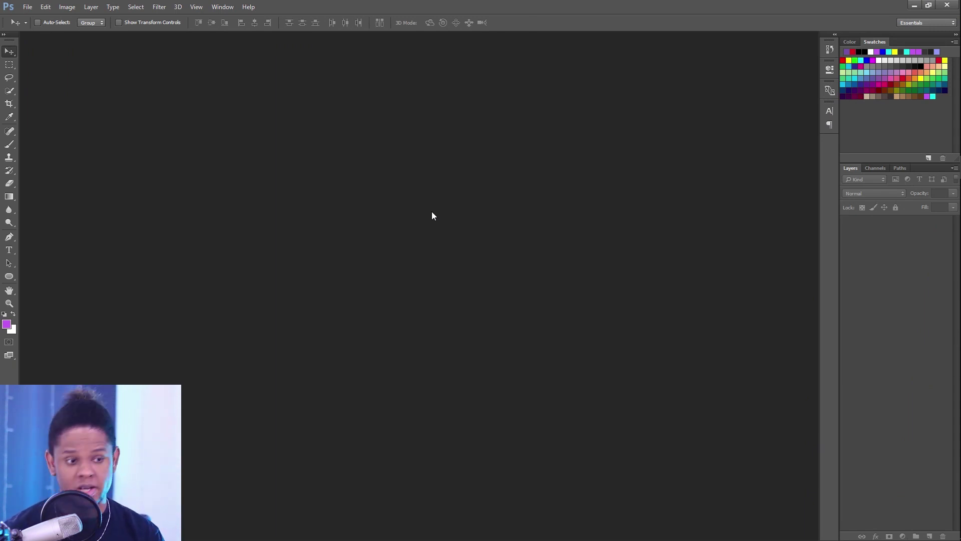
Step: Create a 1920×1080 px Untitled-1 document and start converting its locked Background into Layer 0
key(ctrl+n)
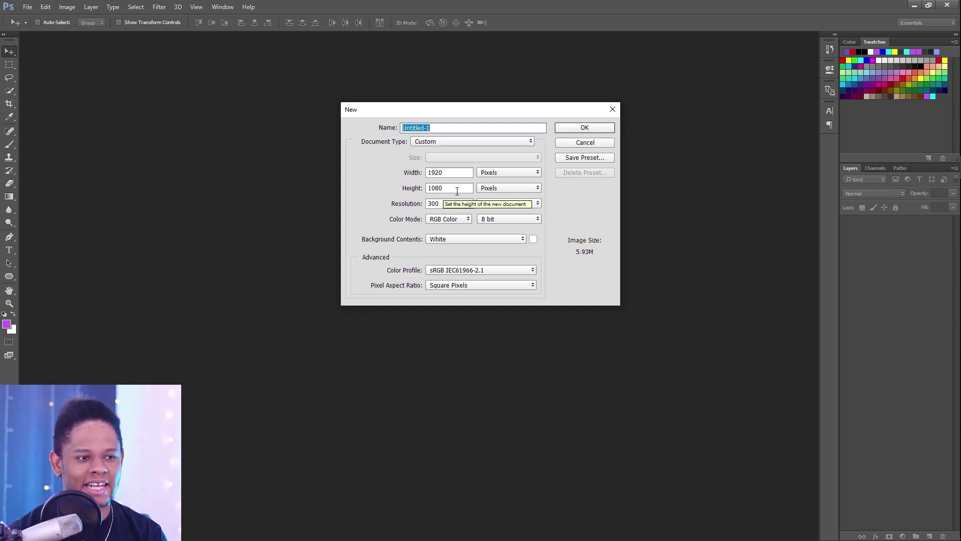
click(559, 129)
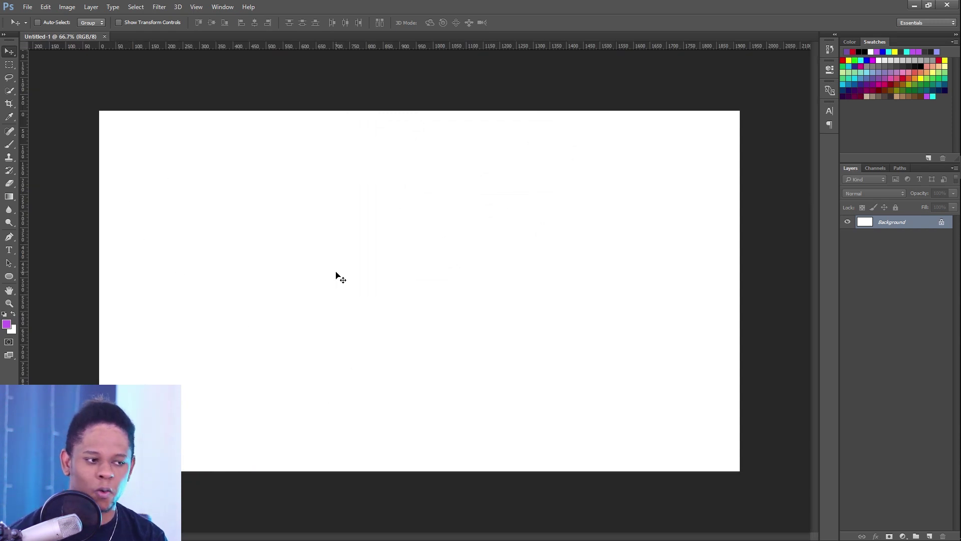
mouse_move(947, 201)
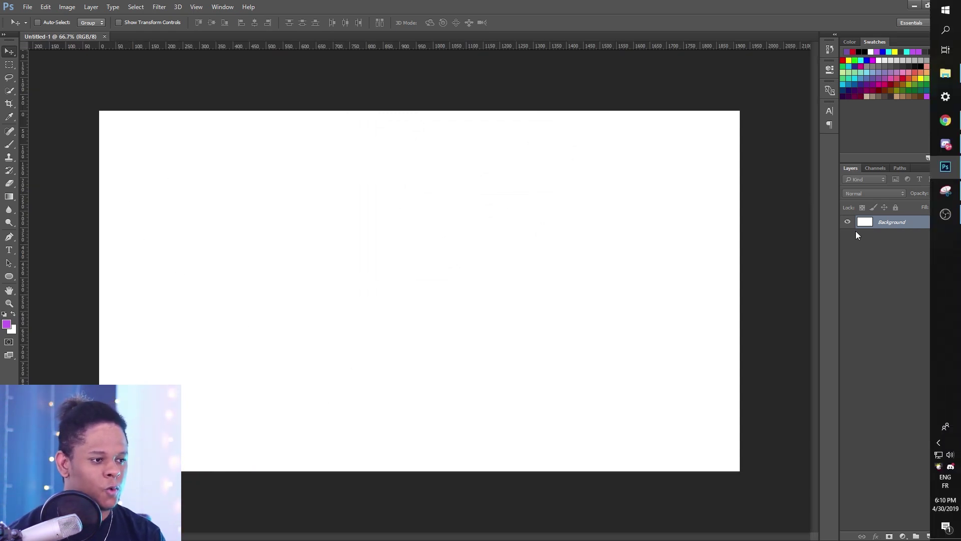
double_click(898, 223)
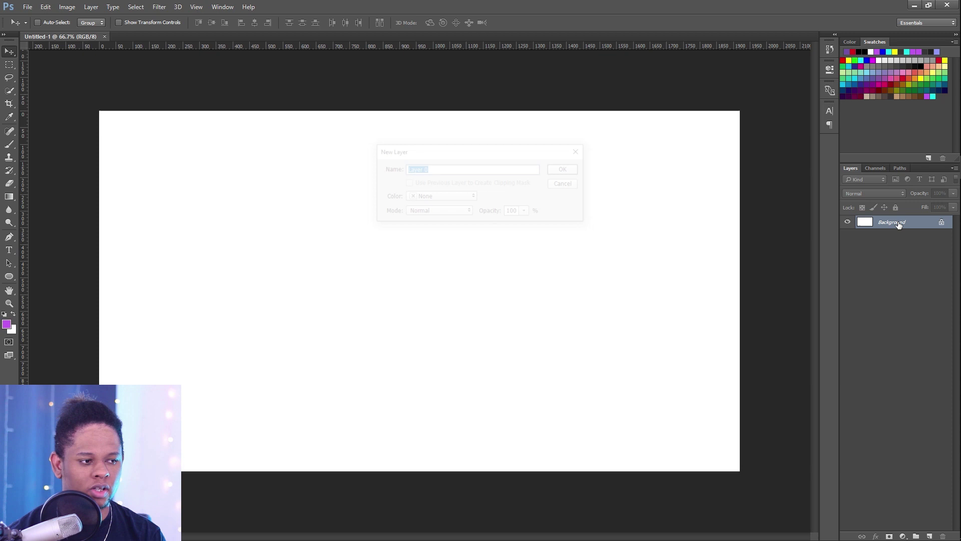
Step: Finish the Layer 0 conversion and draw a black 2107 × 756 px rectangle across the top half
key(Return)
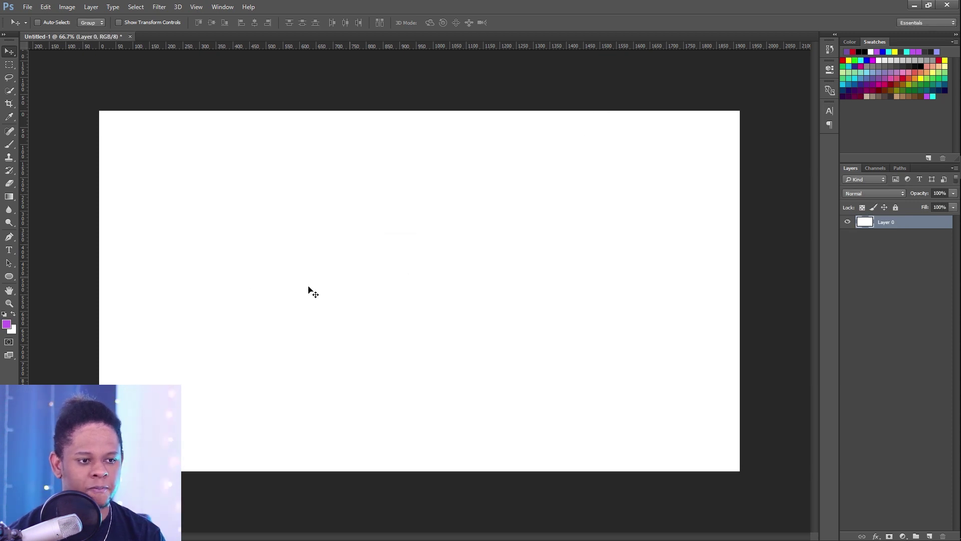
click(8, 279)
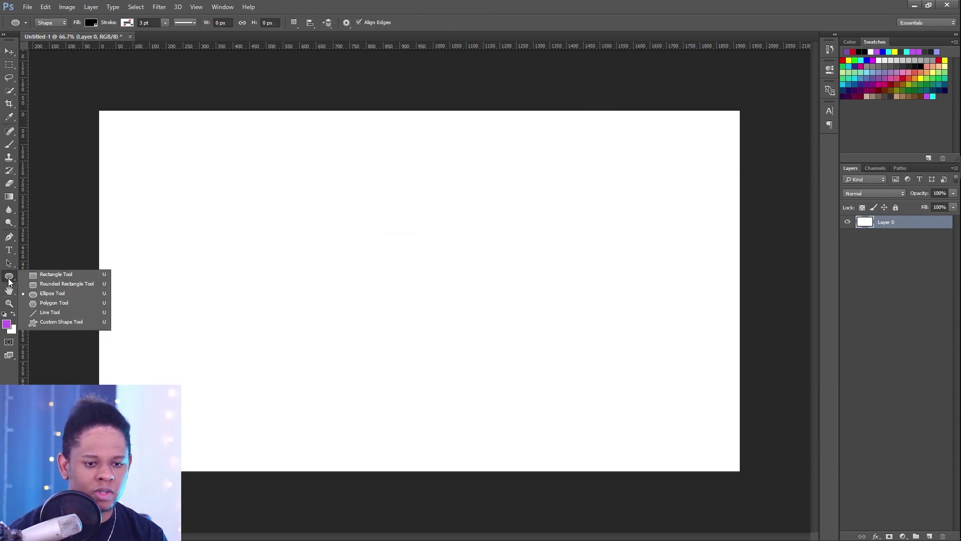
click(44, 284)
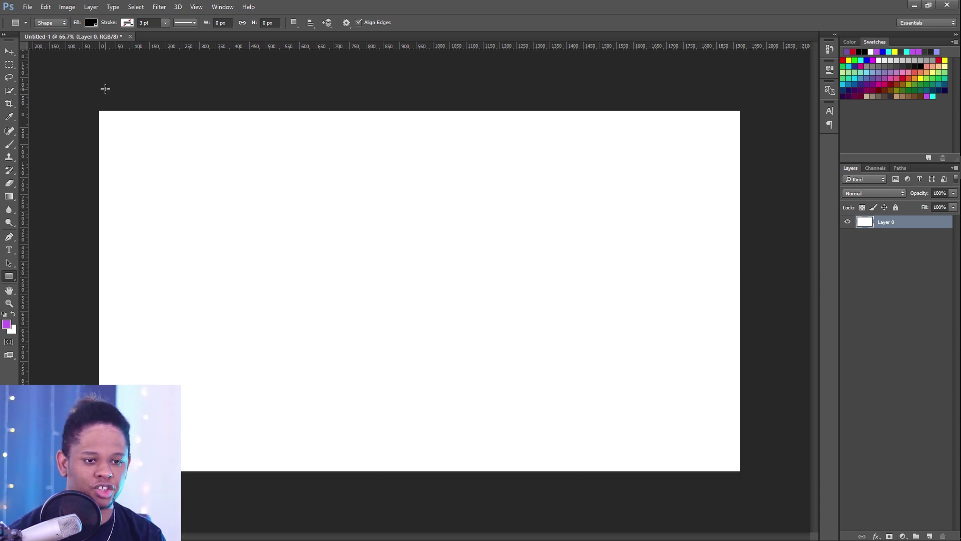
drag(73, 66, 776, 318)
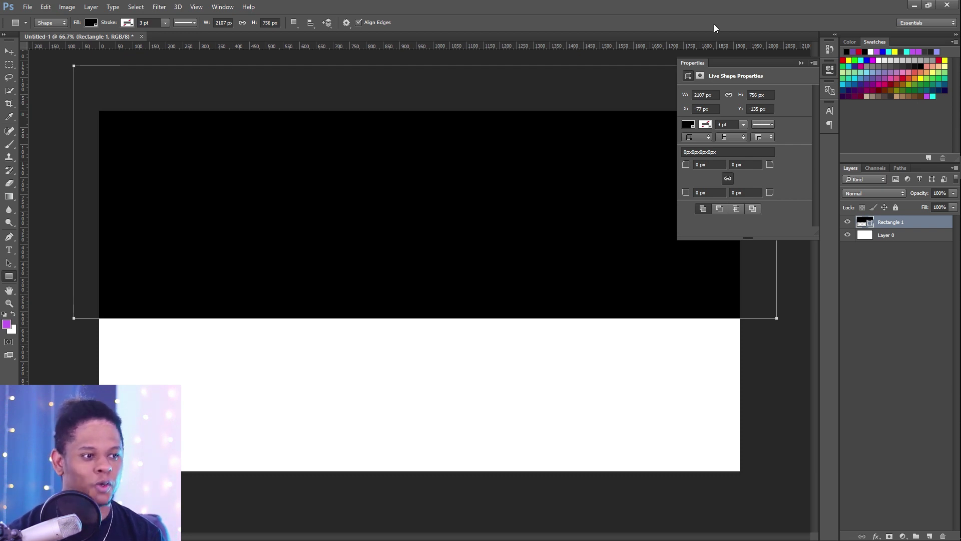
click(801, 64)
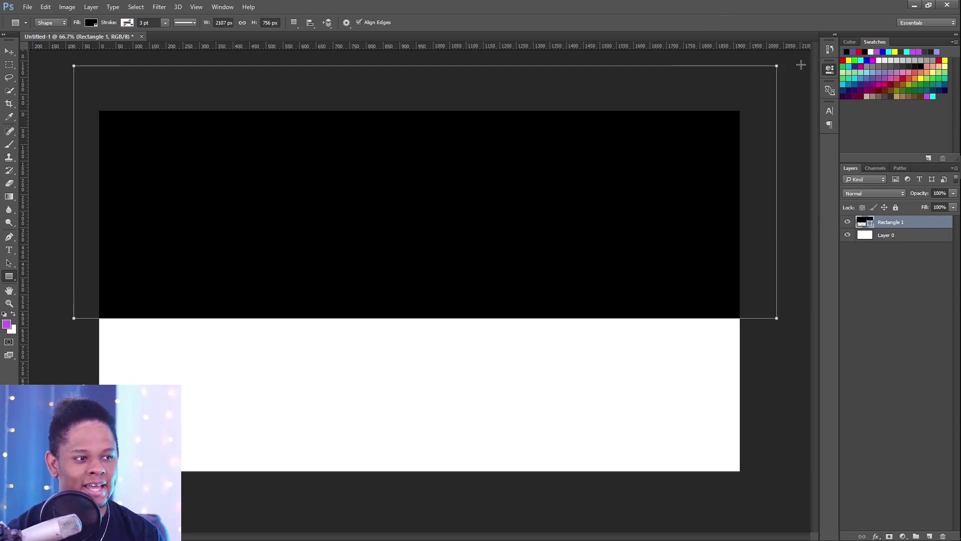
Step: Recolour Rectangle 1's fill from black to orange #f2a33c
double_click(861, 225)
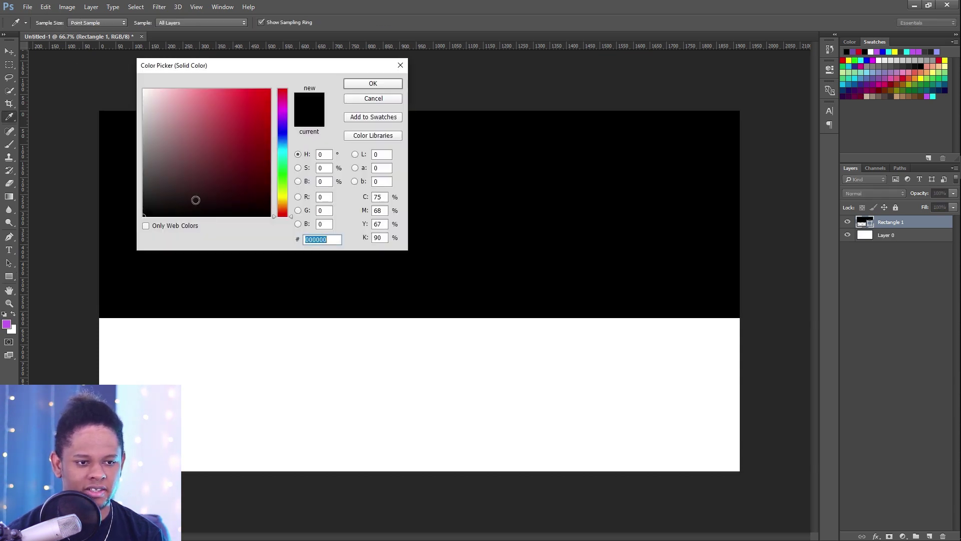
drag(280, 210, 282, 205)
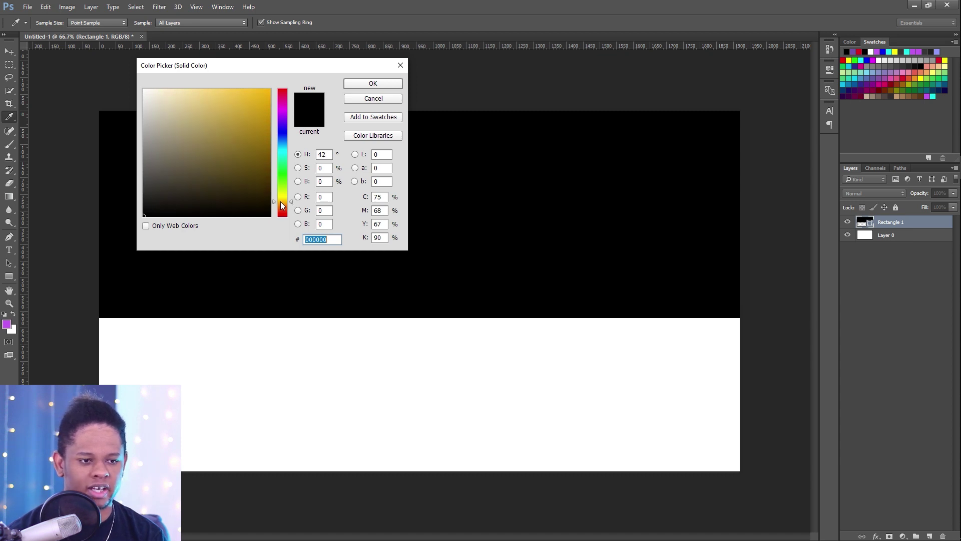
click(207, 138)
drag(211, 141, 245, 98)
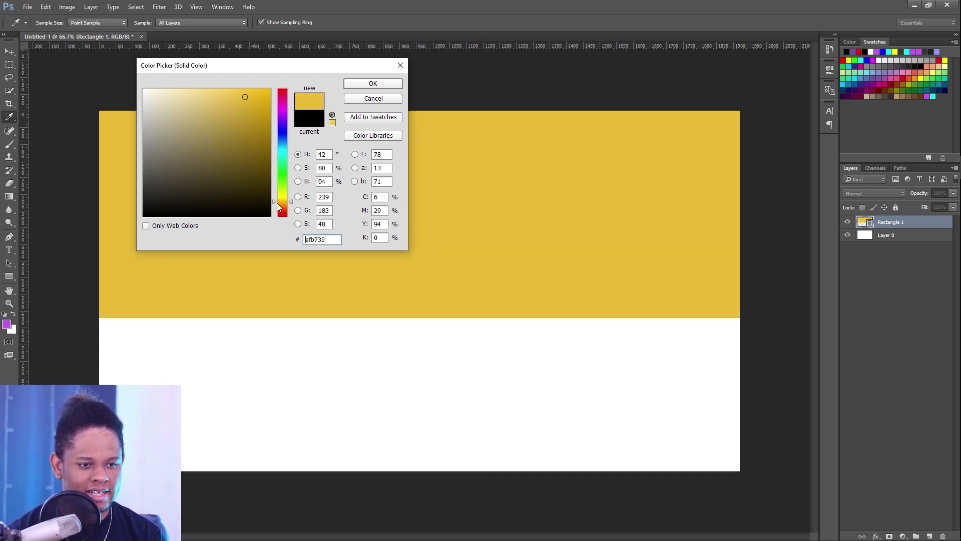
drag(277, 203, 274, 203)
click(375, 85)
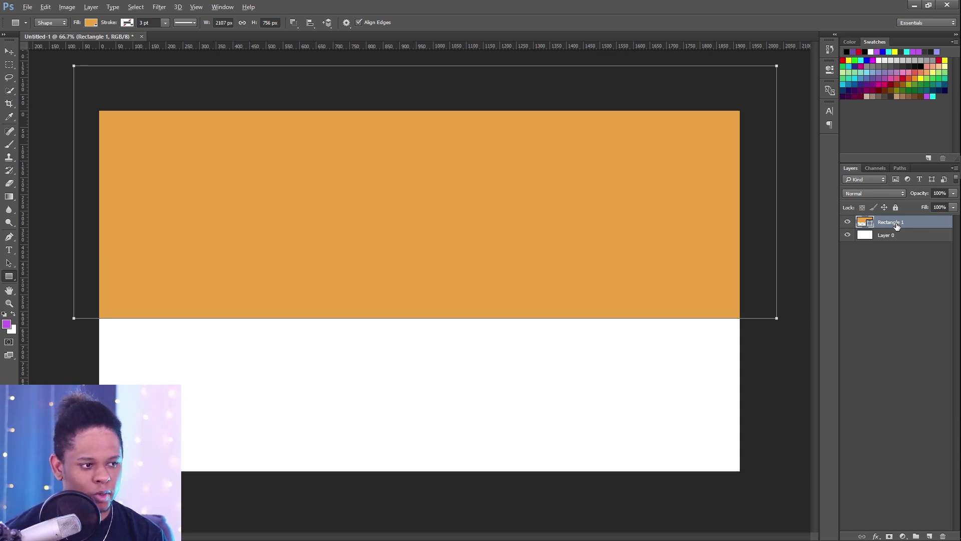
Step: Duplicate the orange rectangle, fill the copy dark grey #303030 and shift it up 354 px
key(ctrl+j)
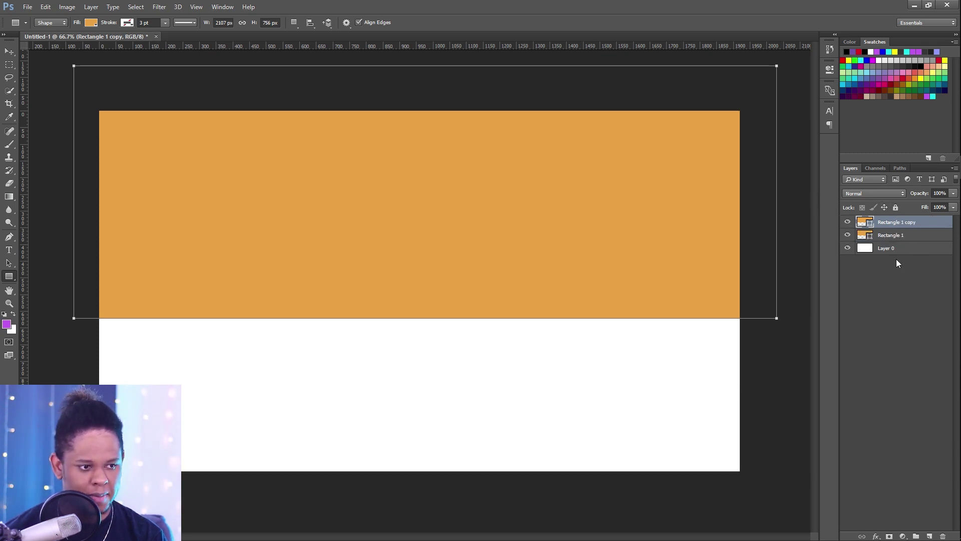
click(848, 222)
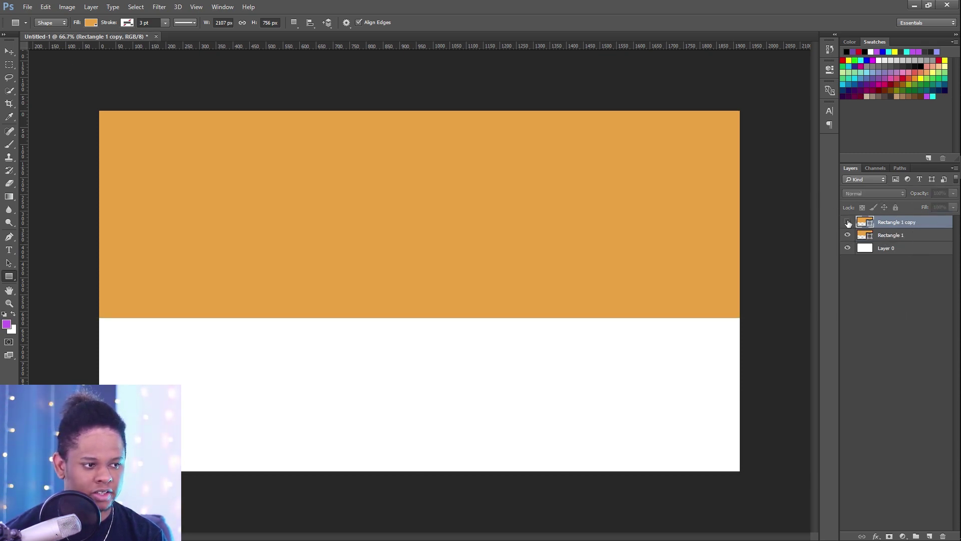
click(848, 222)
double_click(865, 223)
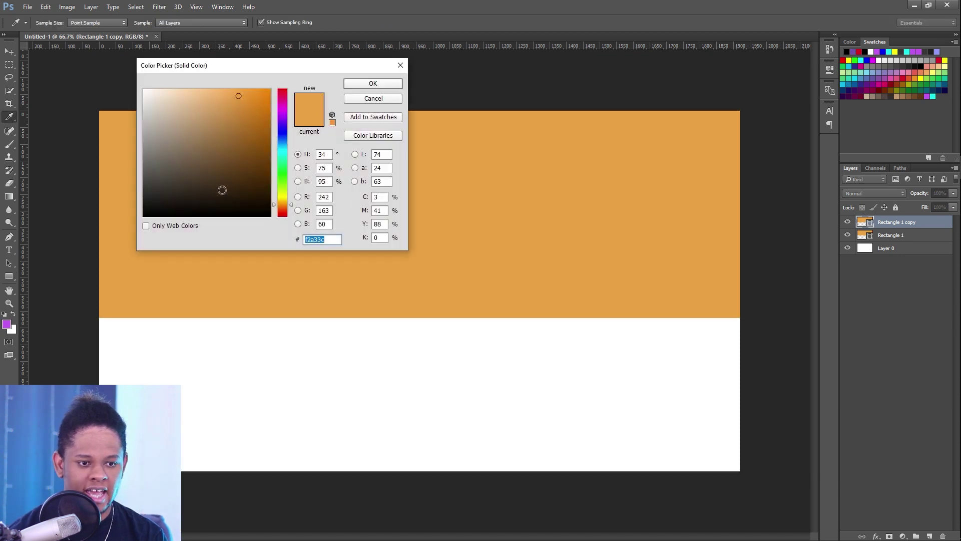
click(143, 192)
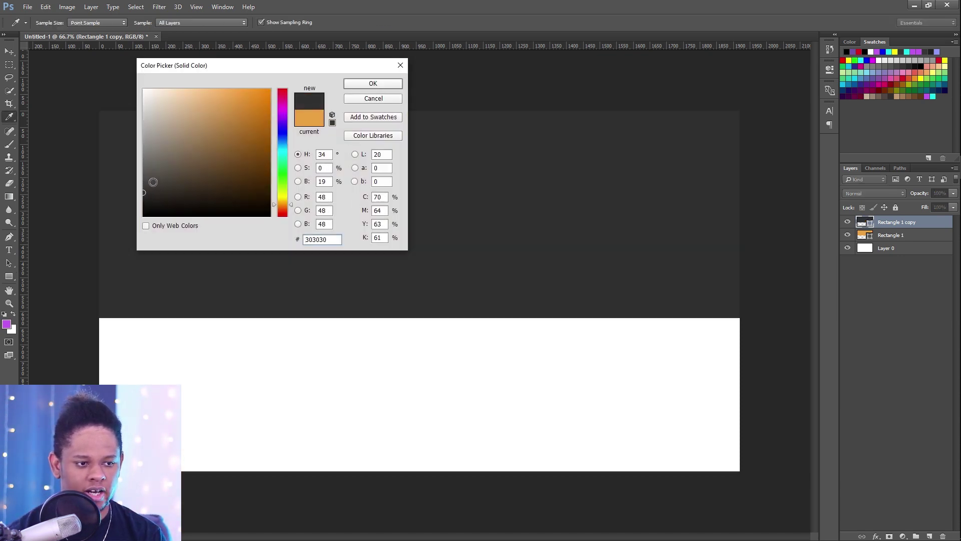
click(373, 84)
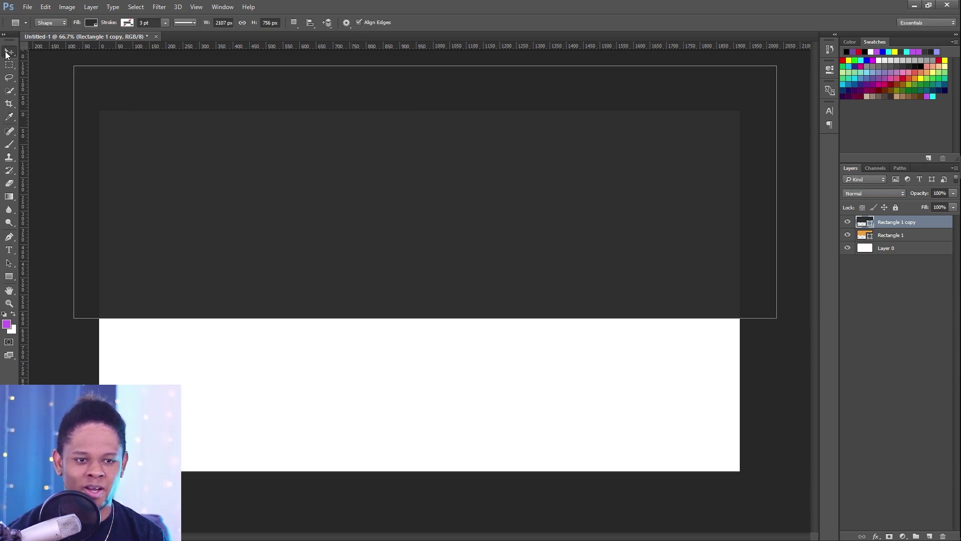
click(8, 53)
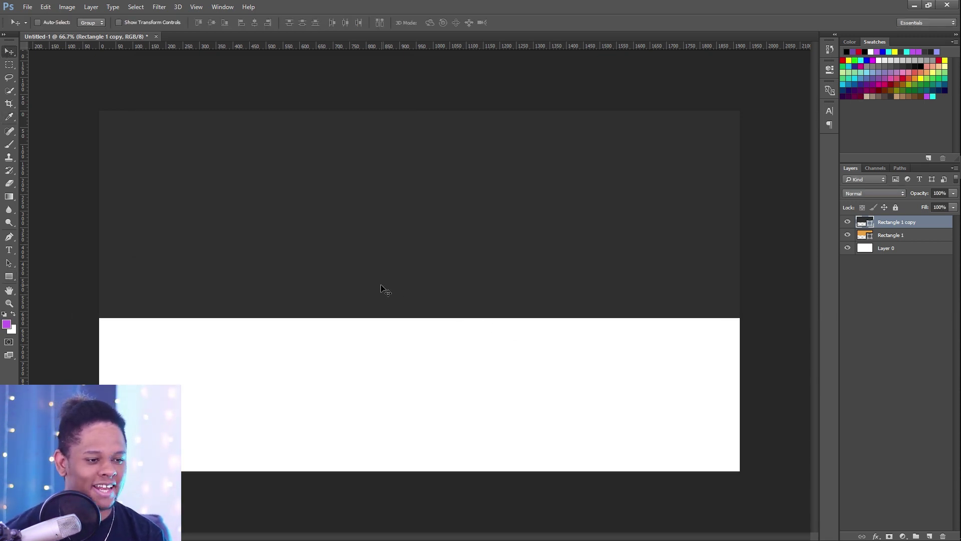
drag(381, 289, 475, 169)
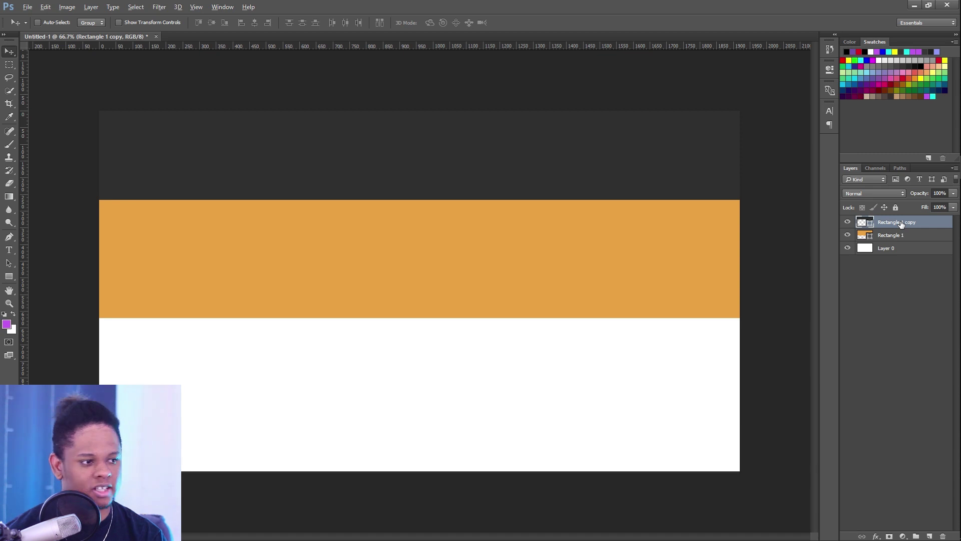
Step: Duplicate the dark band down over the canvas bottom and raise the orange band slightly
key(ctrl+j)
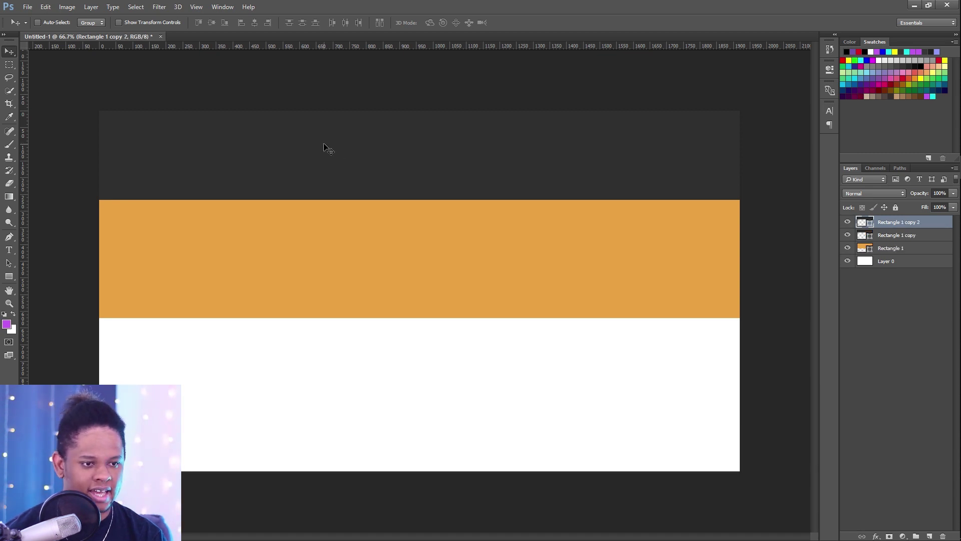
drag(323, 137, 321, 433)
drag(452, 259, 451, 237)
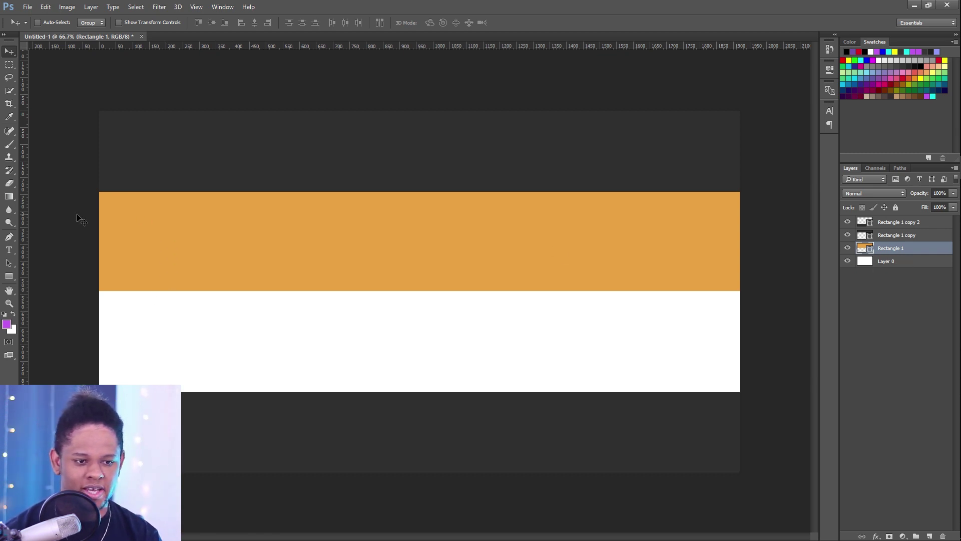
Step: Add a white (#ffffff) STARTING text layer on the orange band and select all its text
click(8, 254)
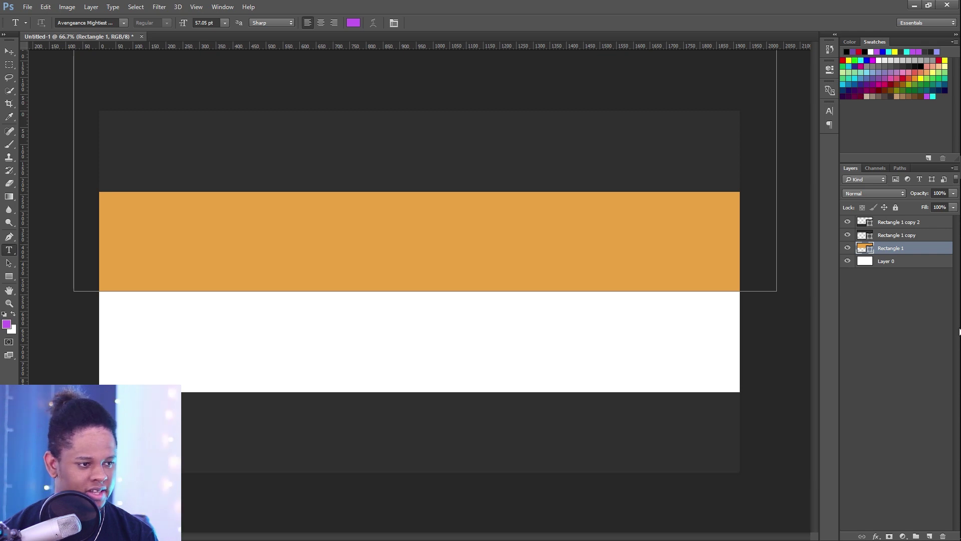
click(908, 301)
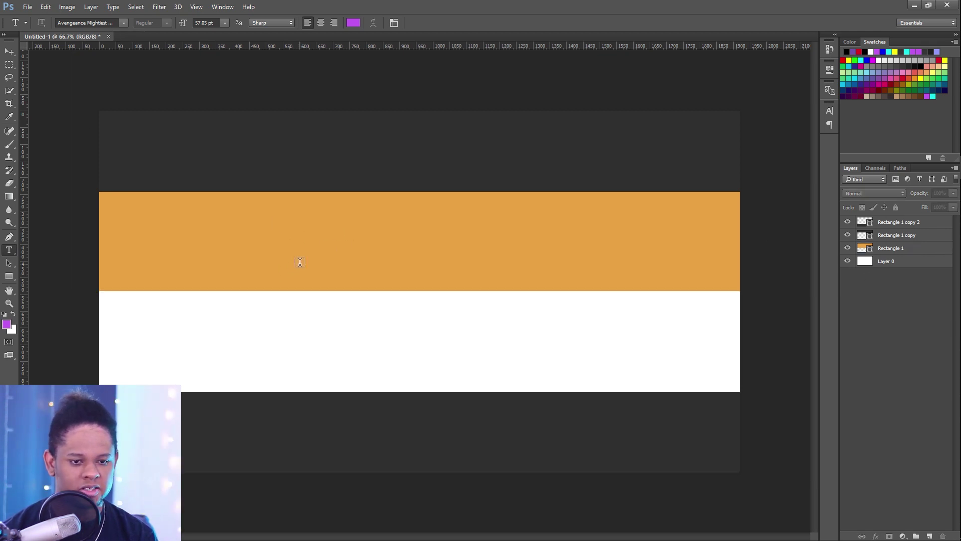
click(308, 244)
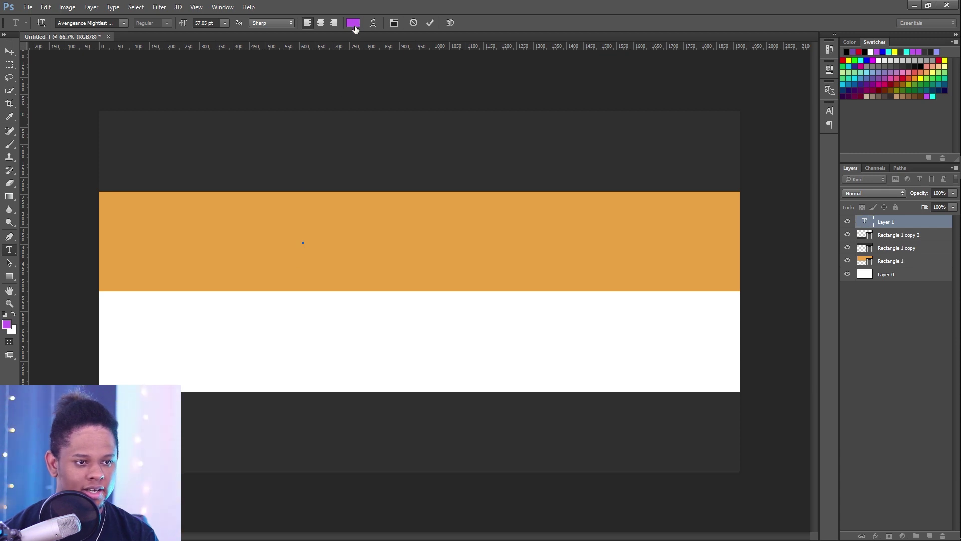
click(354, 23)
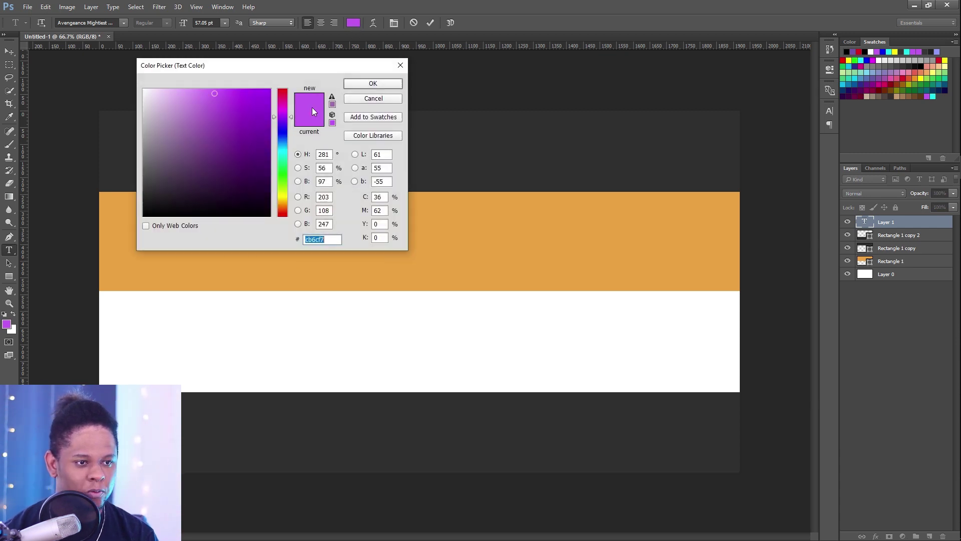
text(ffffff)
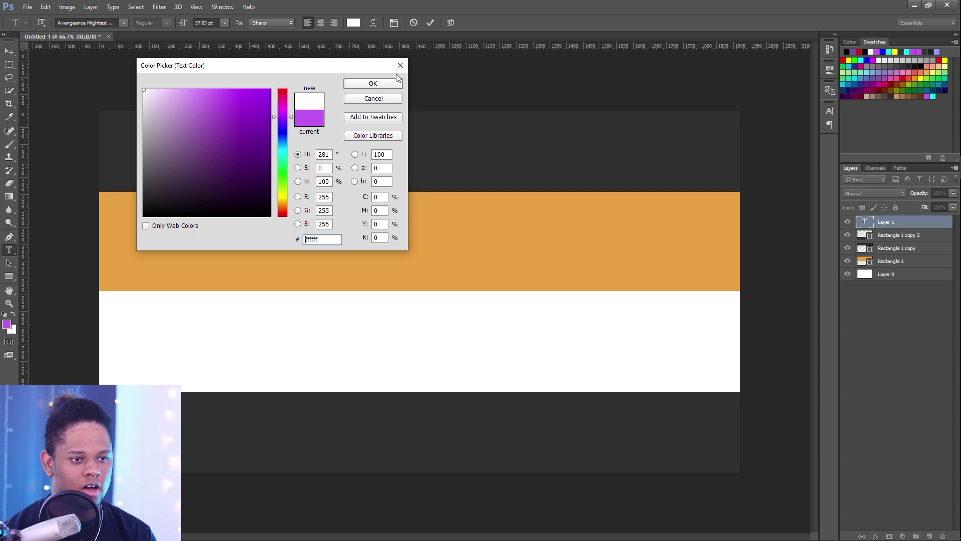
click(363, 86)
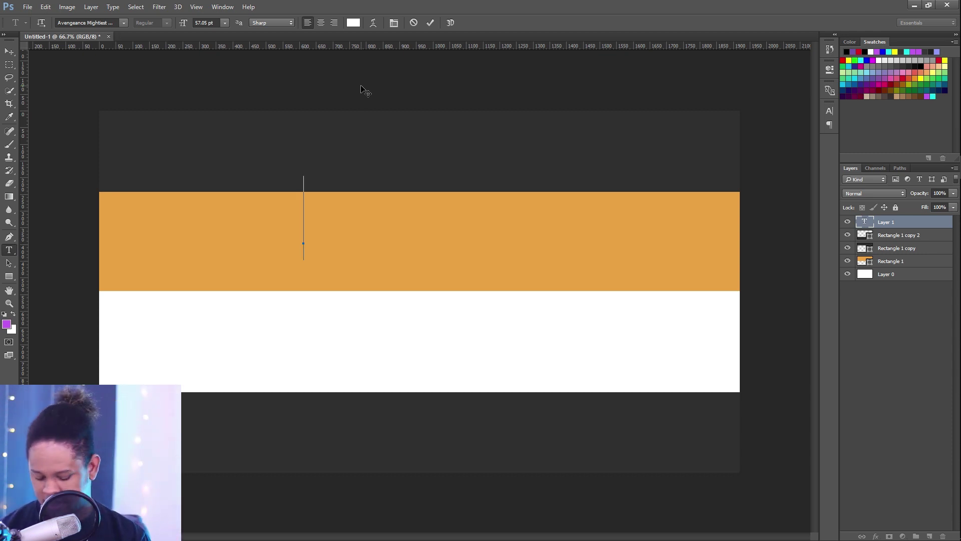
text(STAR)
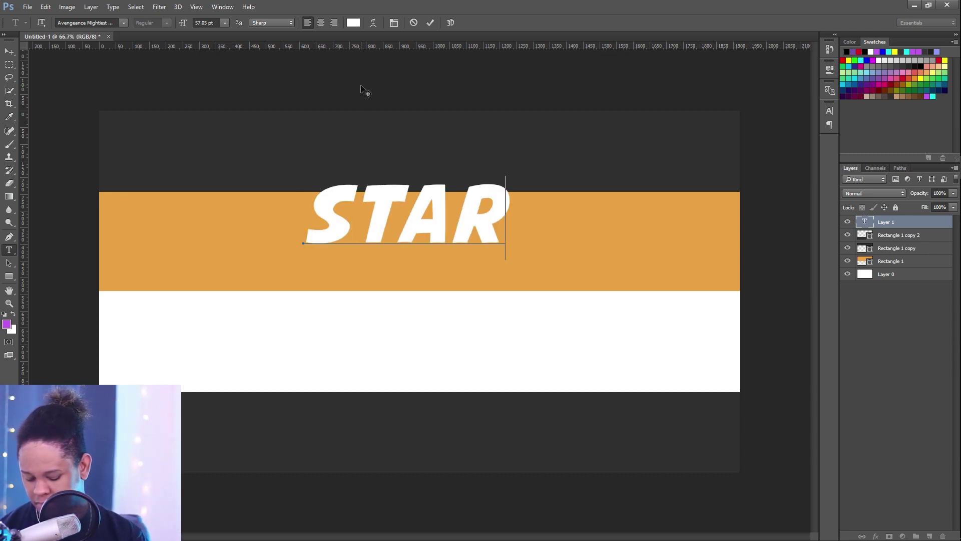
text(TING)
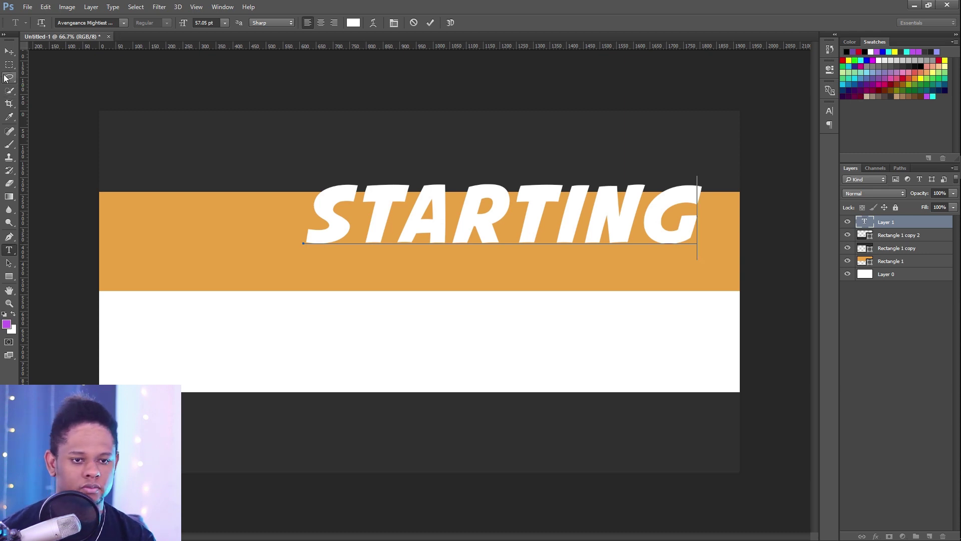
key(ctrl+a)
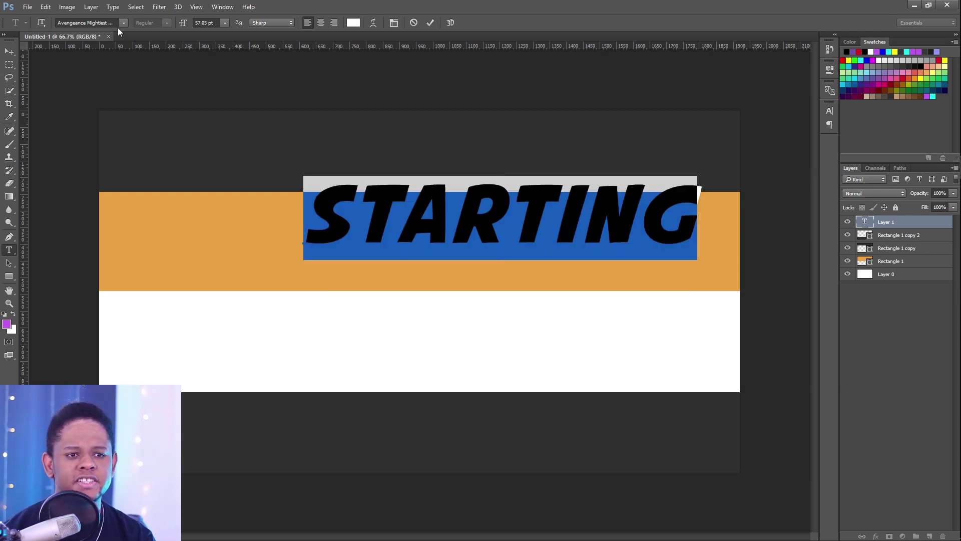
click(120, 25)
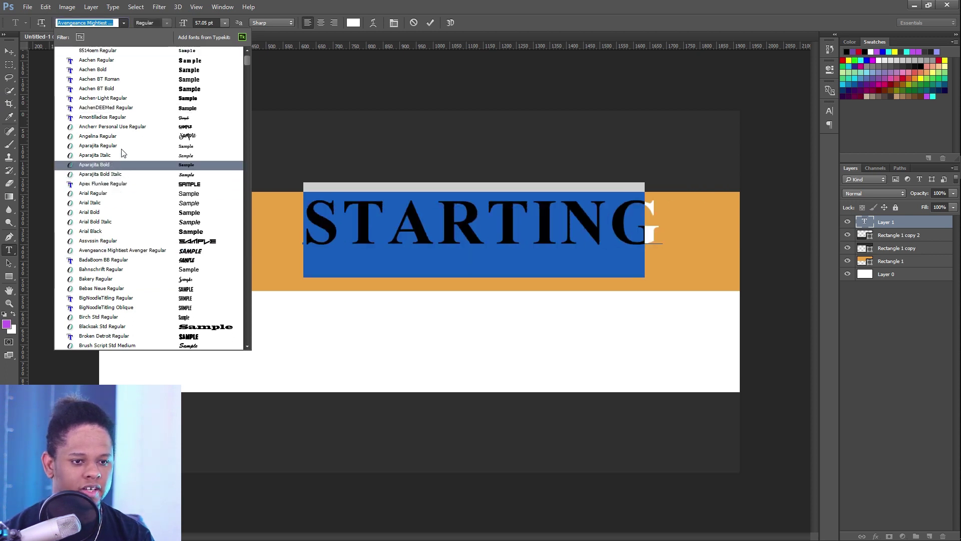
Step: Set STARTING in Robot Radicals Regular and centre it horizontally on the canvas
click(32, 44)
click(9, 51)
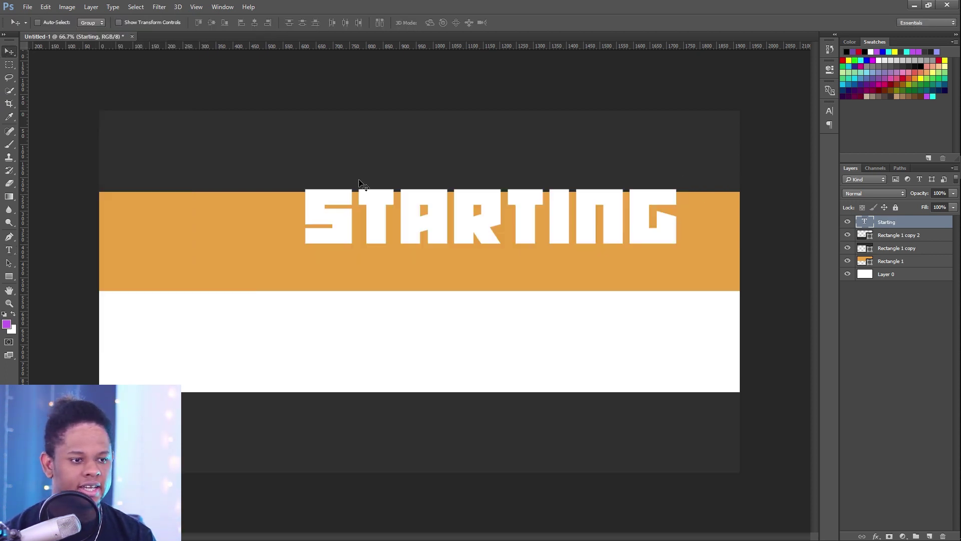
drag(505, 221, 416, 256)
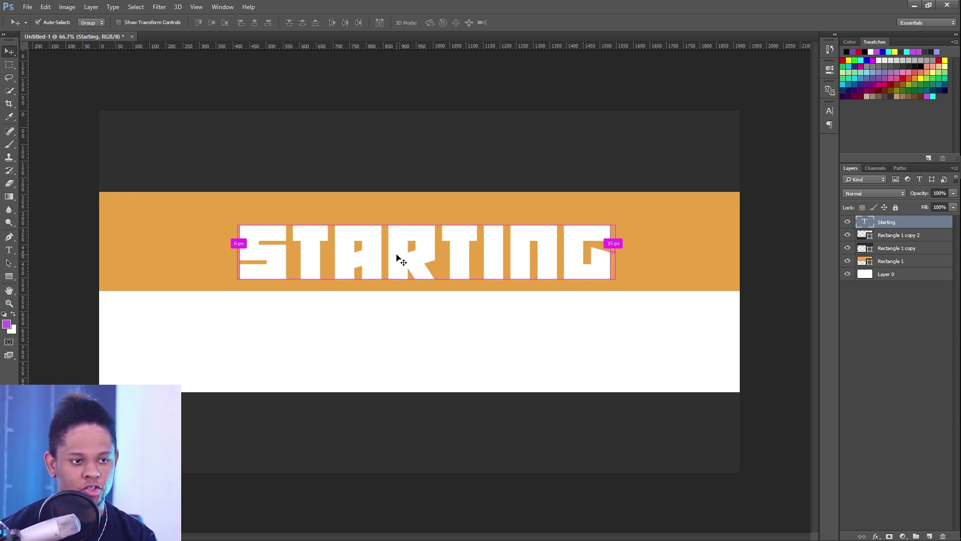
click(37, 22)
key(ctrl+a)
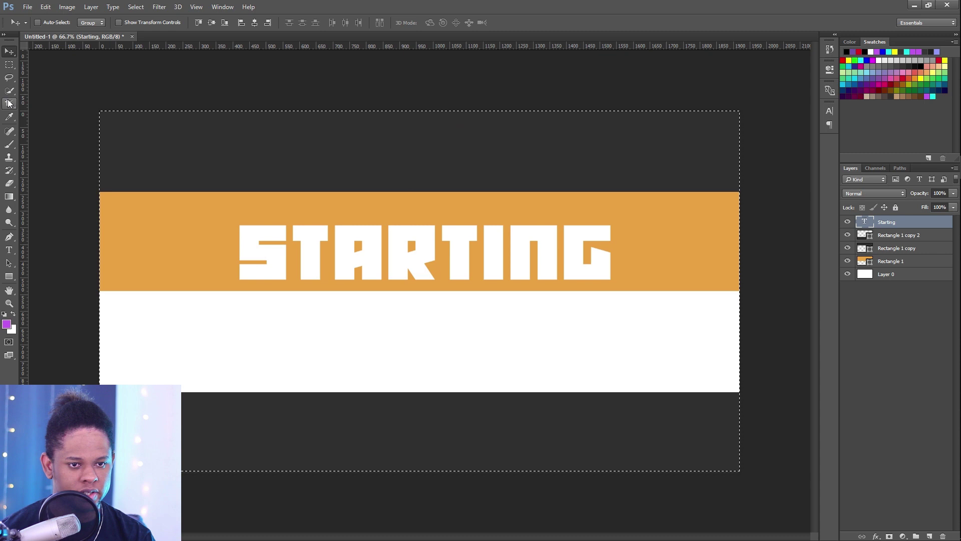
click(254, 22)
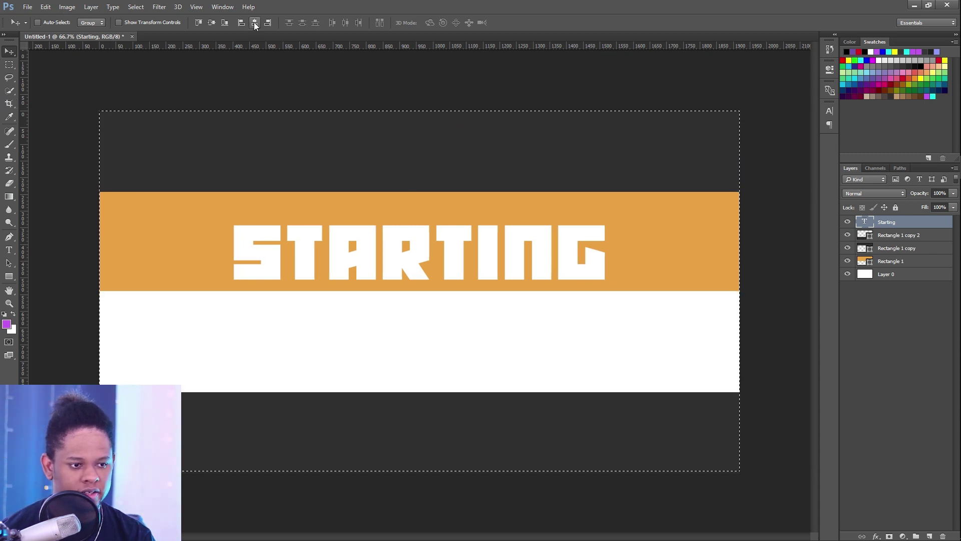
click(212, 23)
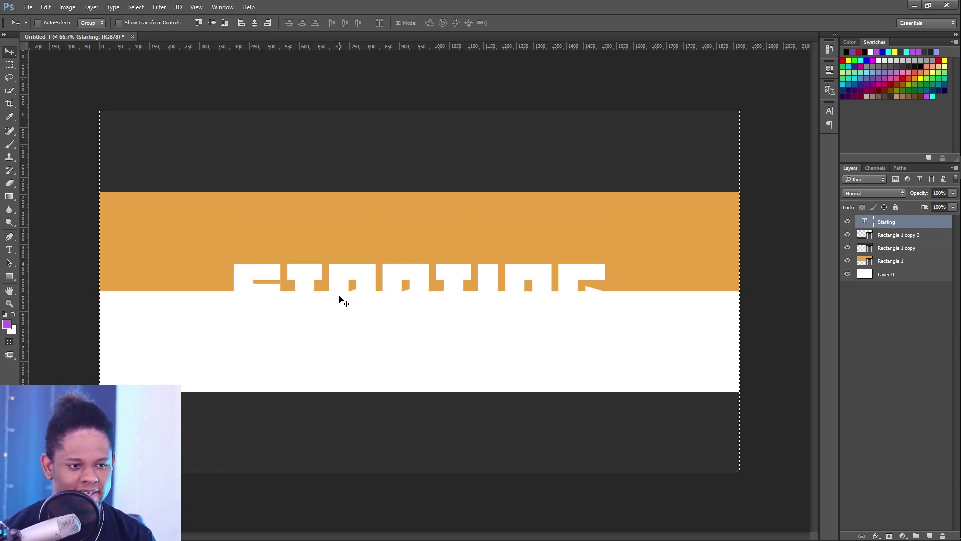
key(ctrl+z)
click(37, 22)
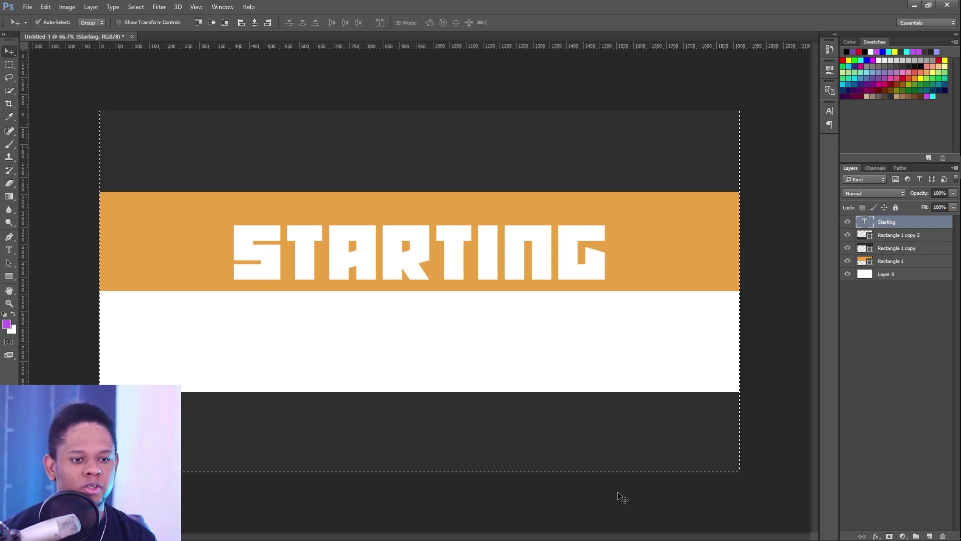
key(ctrl+d)
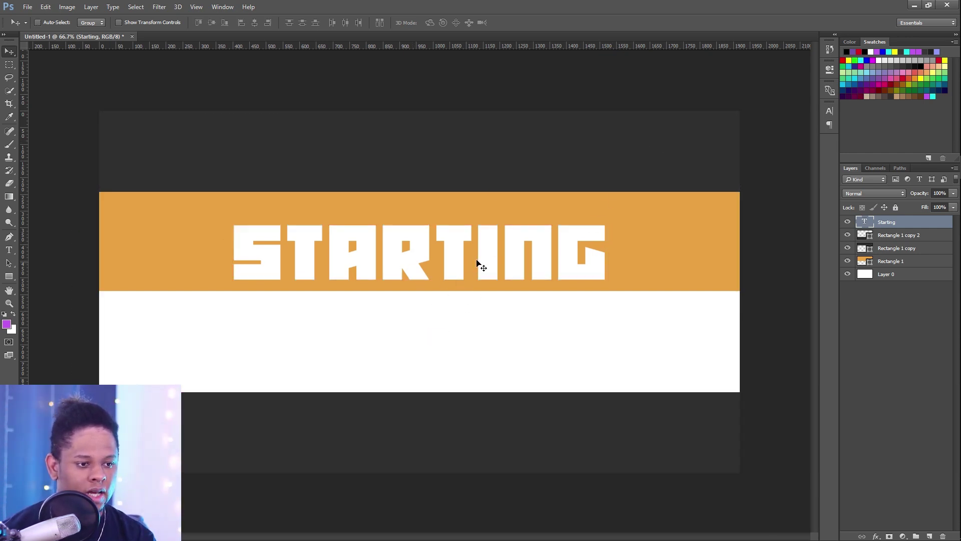
Step: Shrink STARTING to about 81% and nudge it lower in the orange band
mouse_move(629, 233)
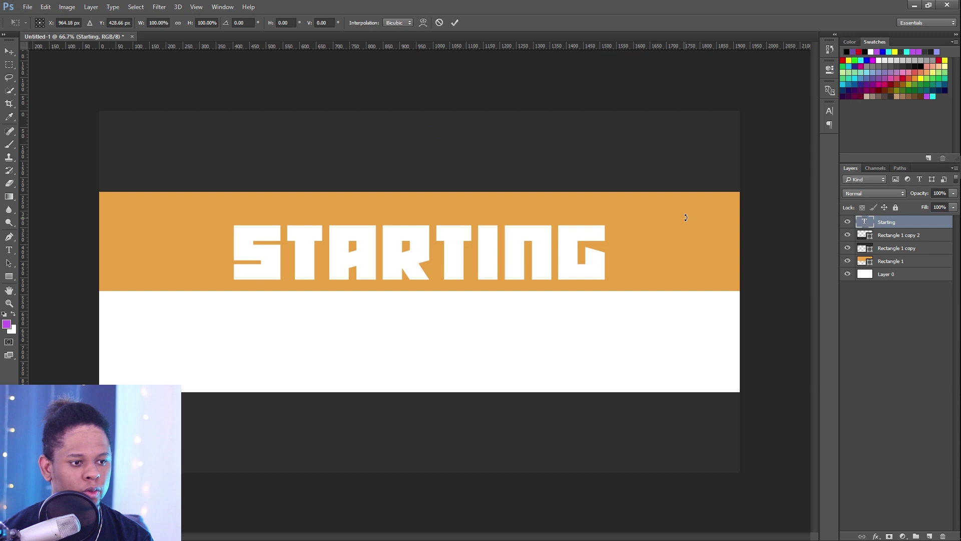
key(ctrl+t)
drag(609, 212, 577, 241)
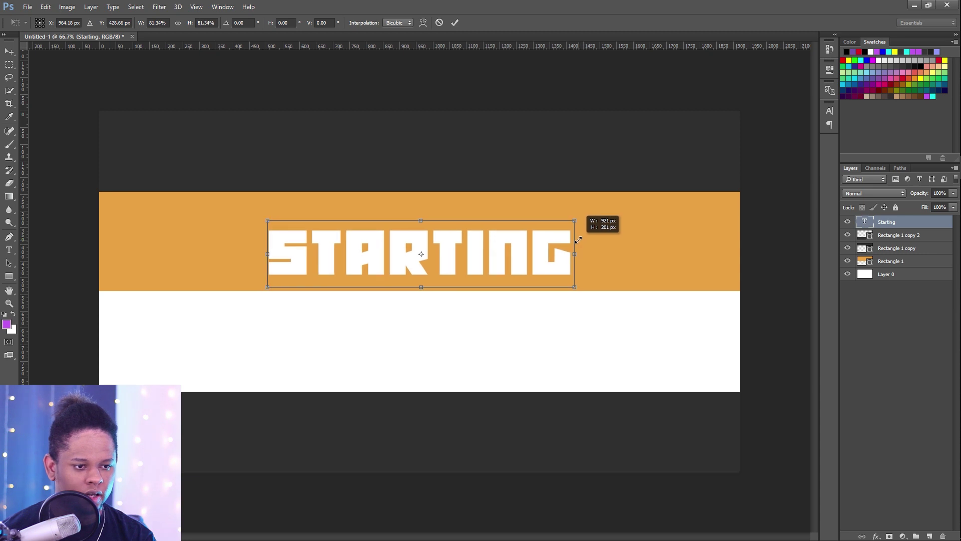
key(Return)
drag(371, 244, 371, 258)
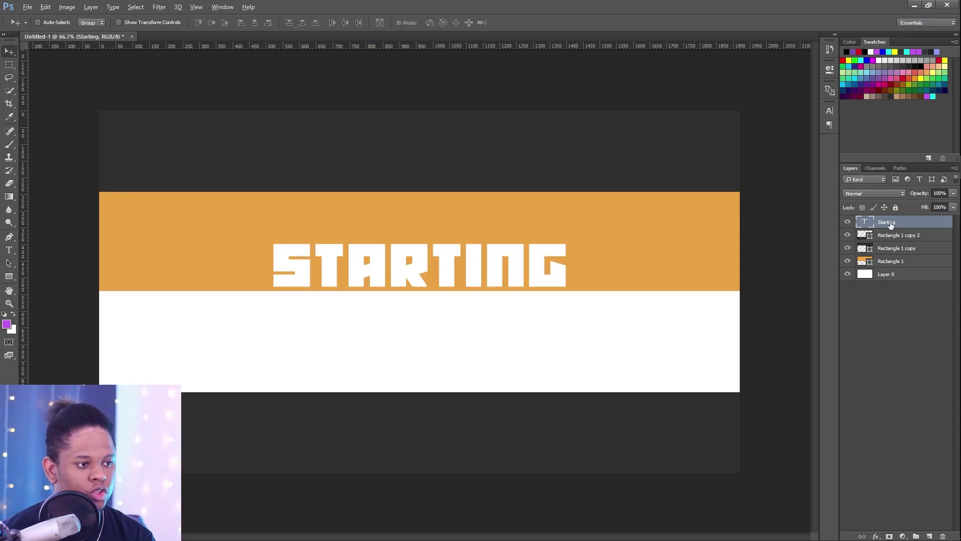
Step: Duplicate STARTING, retype the copy as Soon, centre-align it and centre it horizontally above STARTING
key(ctrl+j)
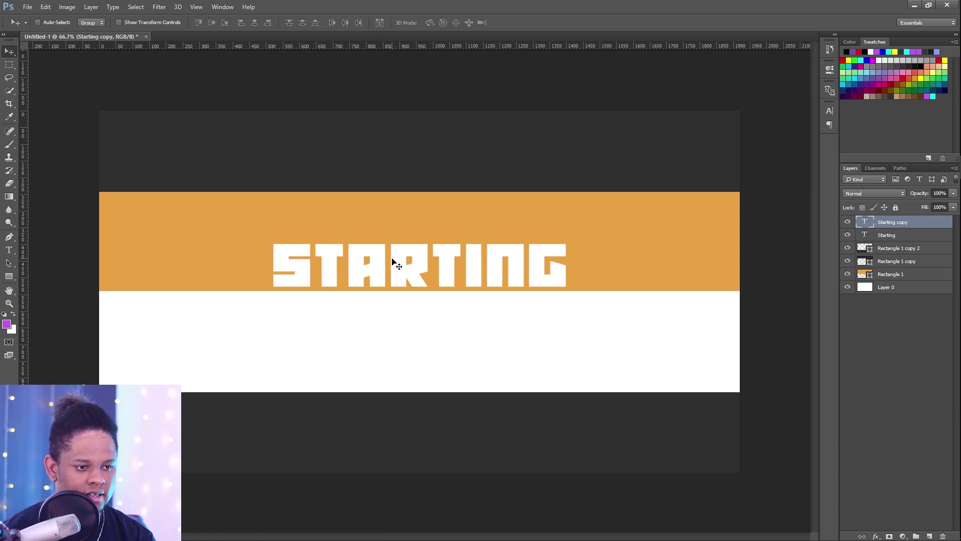
drag(391, 267, 396, 224)
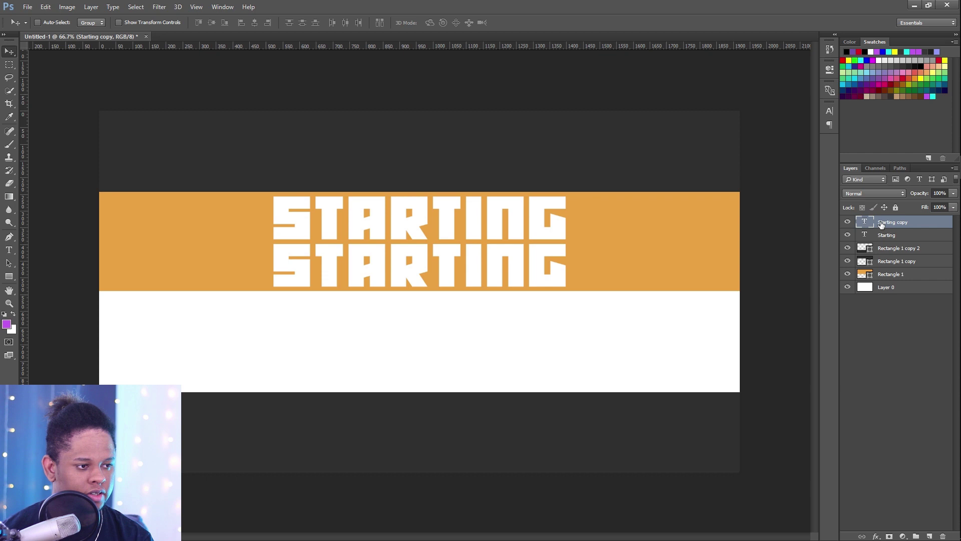
double_click(864, 224)
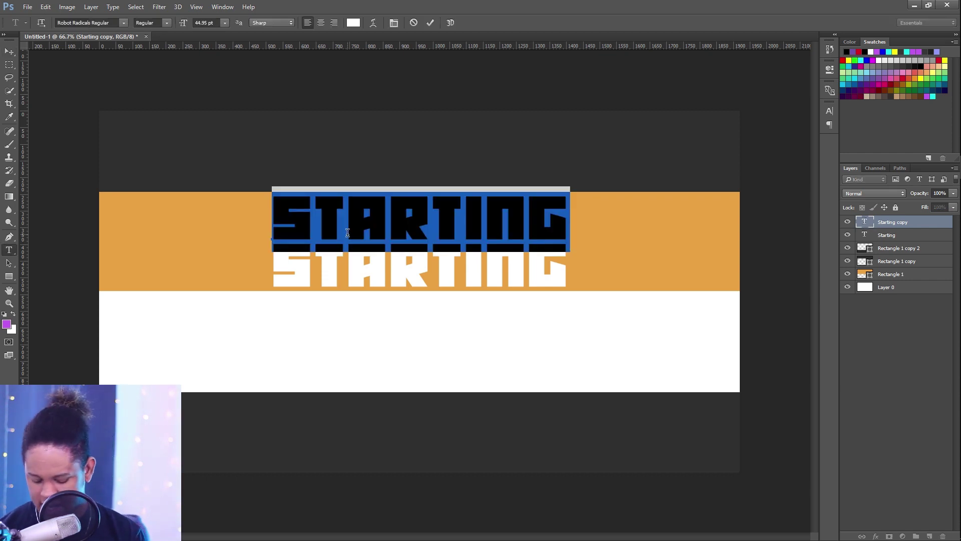
text(Soon)
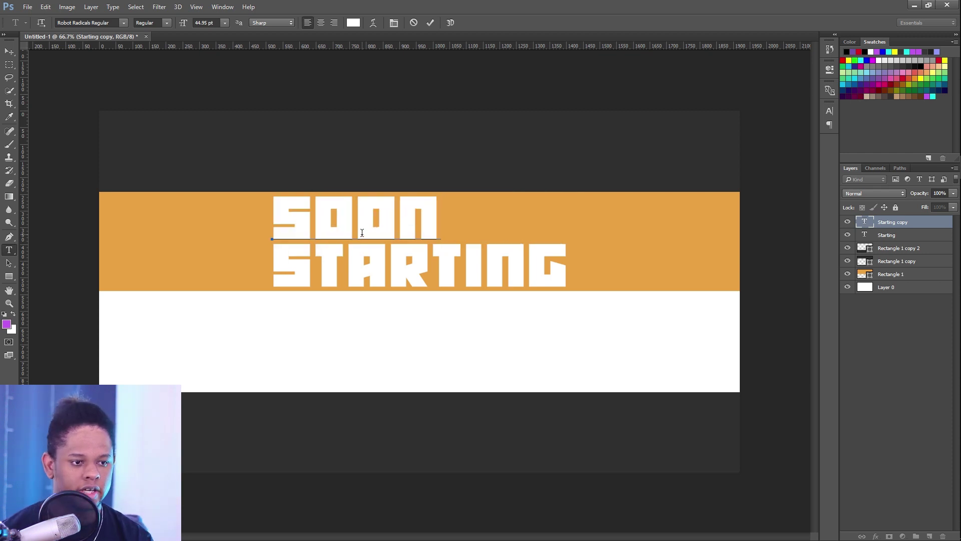
key(ctrl+a)
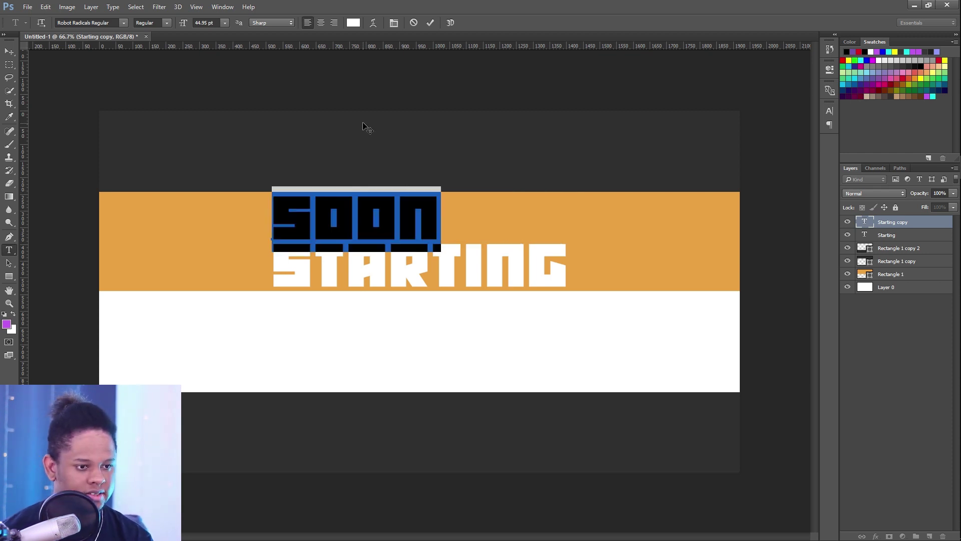
click(320, 24)
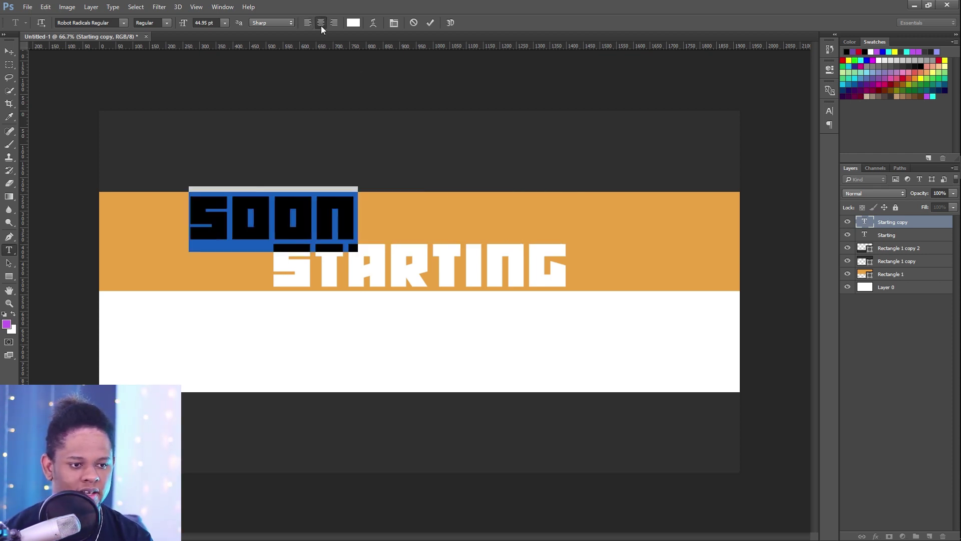
click(9, 51)
key(ctrl+a)
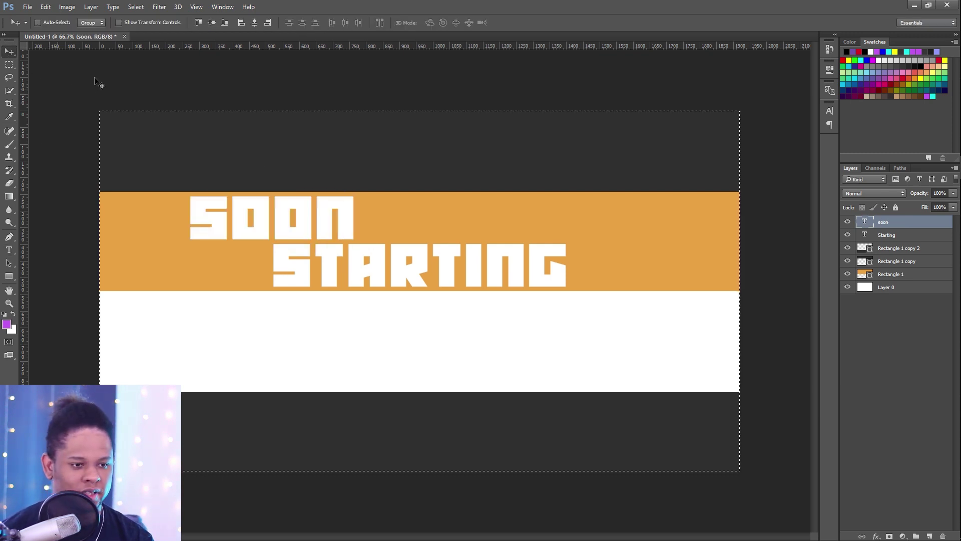
click(256, 25)
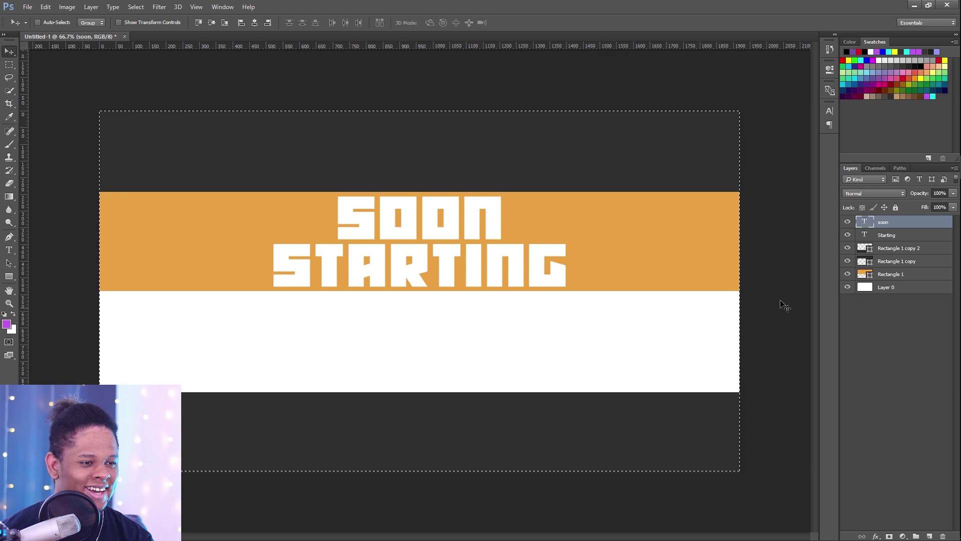
click(831, 111)
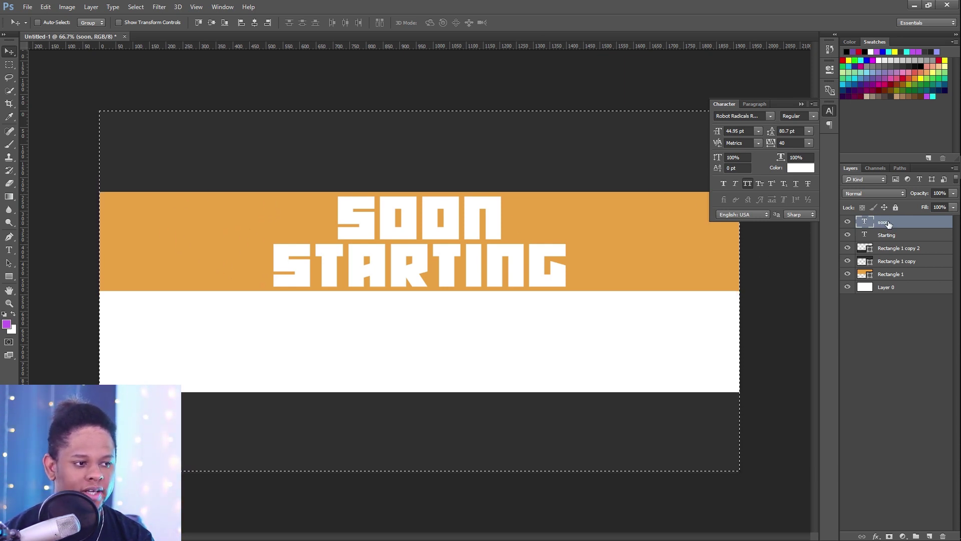
Step: Try a pink colour for the SOON text, then cancel and keep it white
click(9, 249)
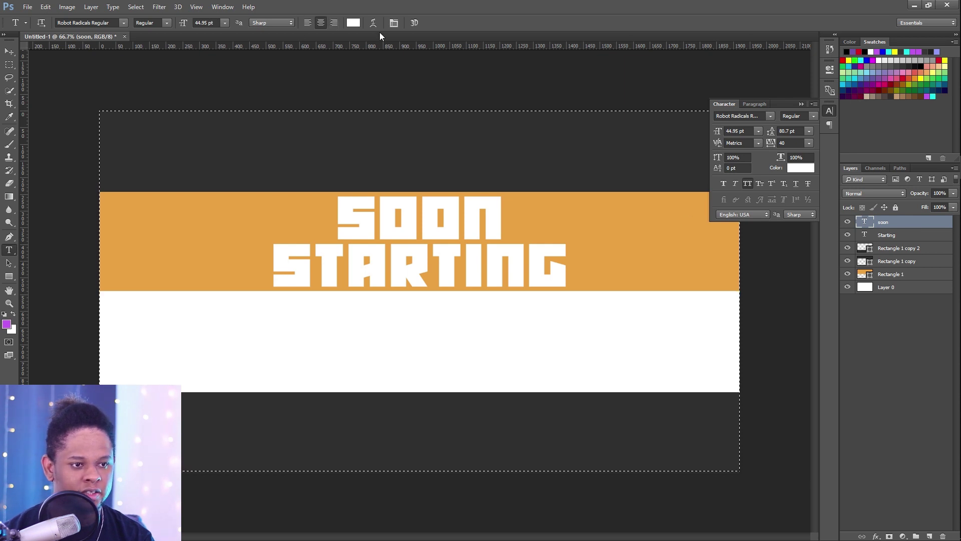
click(353, 23)
drag(207, 113, 176, 123)
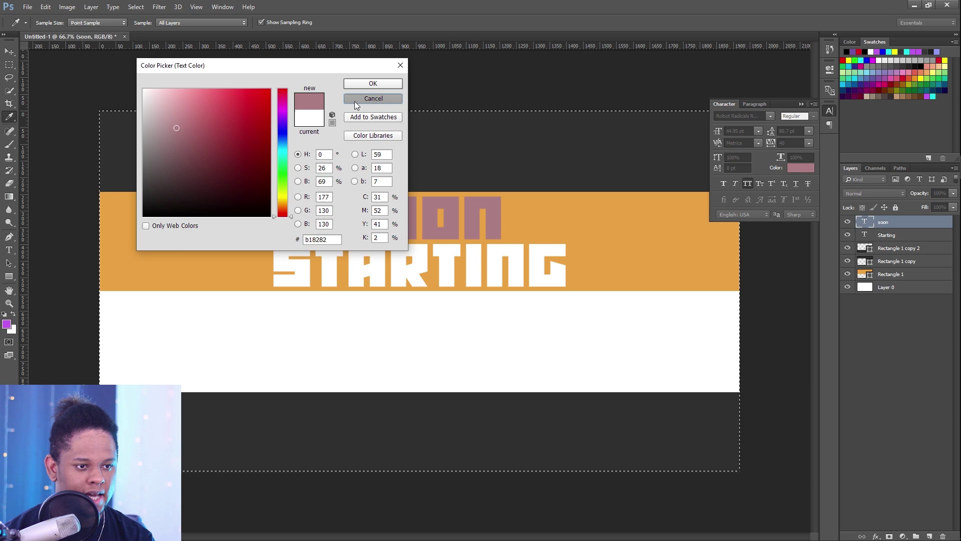
click(376, 98)
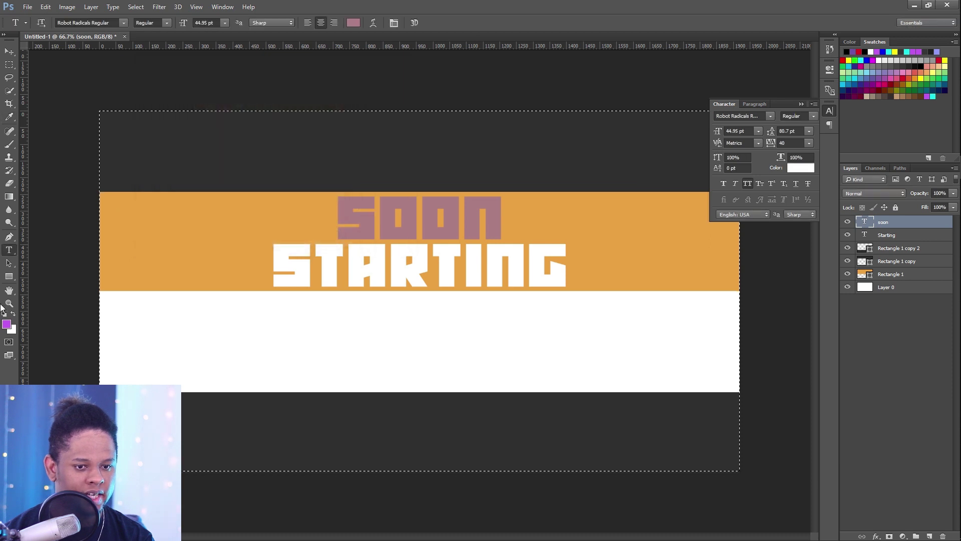
click(9, 51)
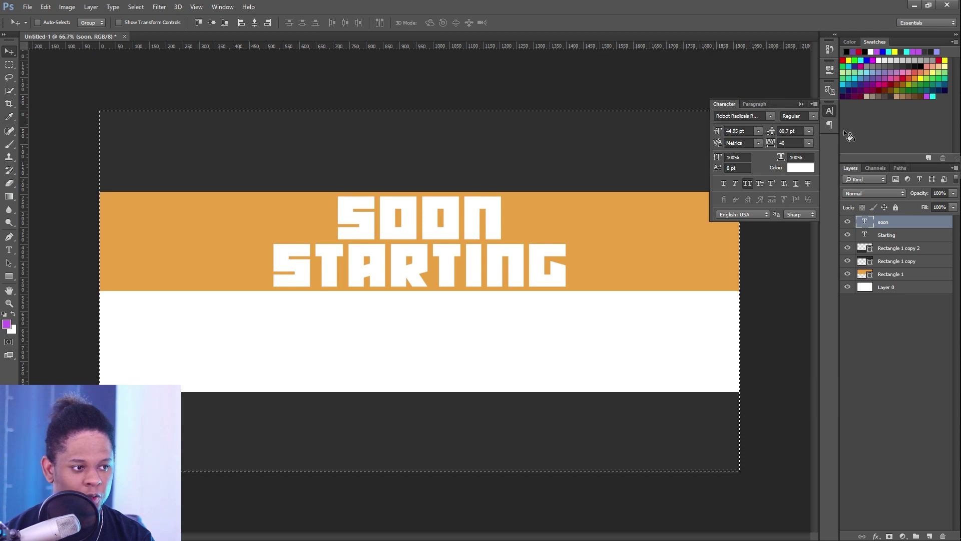
Step: Colour SOON with the top band's orange #f2a33c and move it below STARTING onto the white band
click(223, 7)
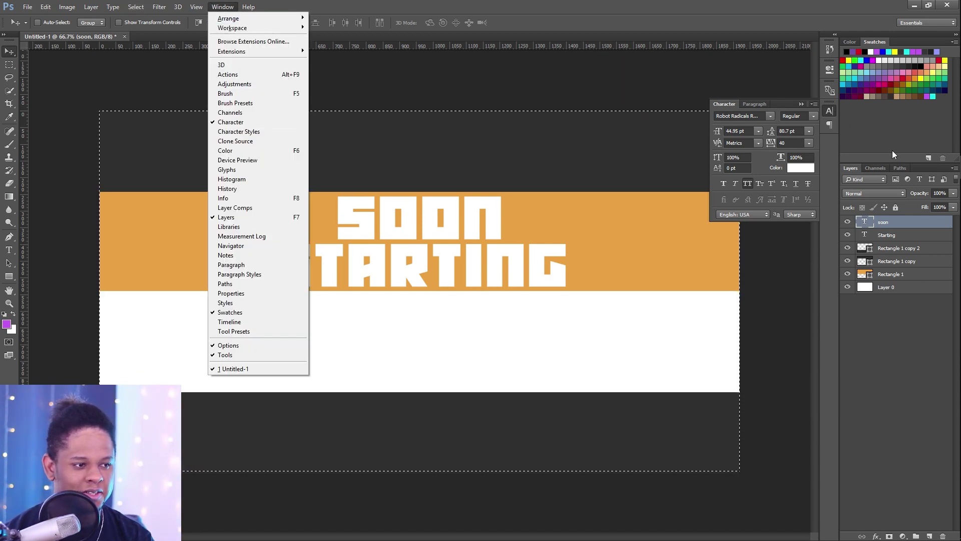
click(756, 158)
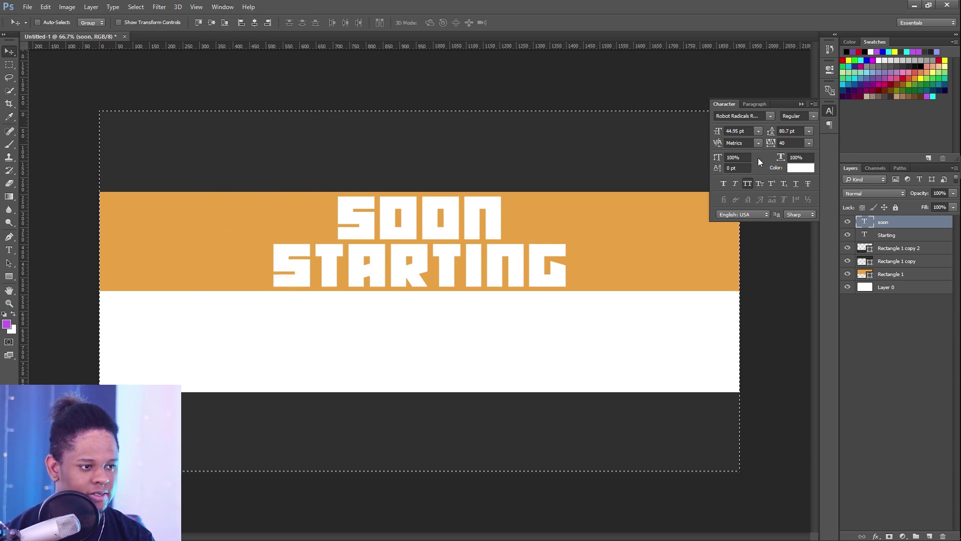
click(796, 168)
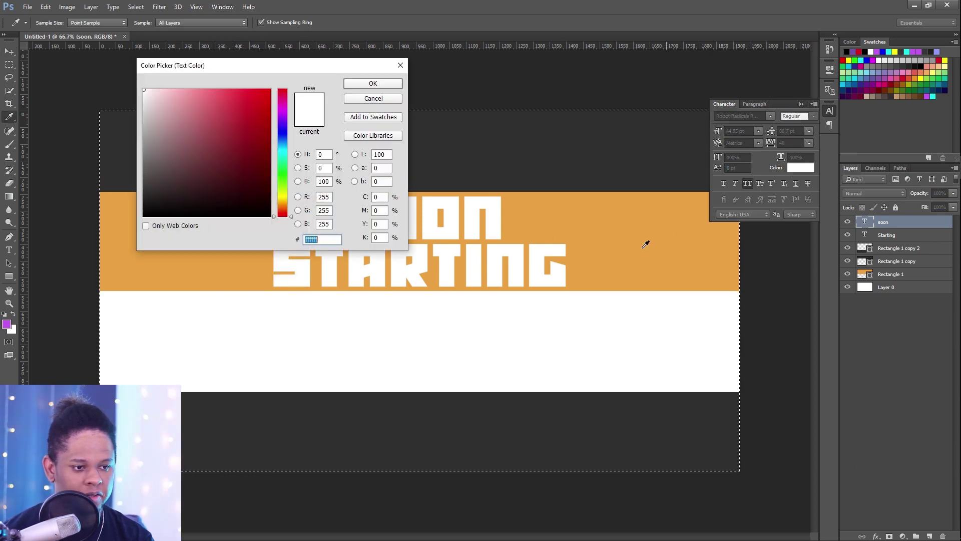
click(592, 215)
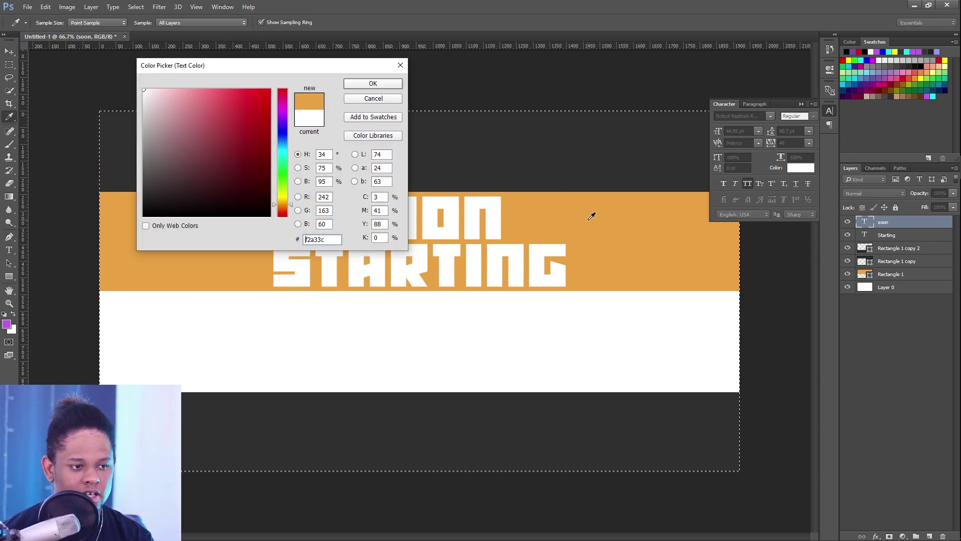
click(357, 82)
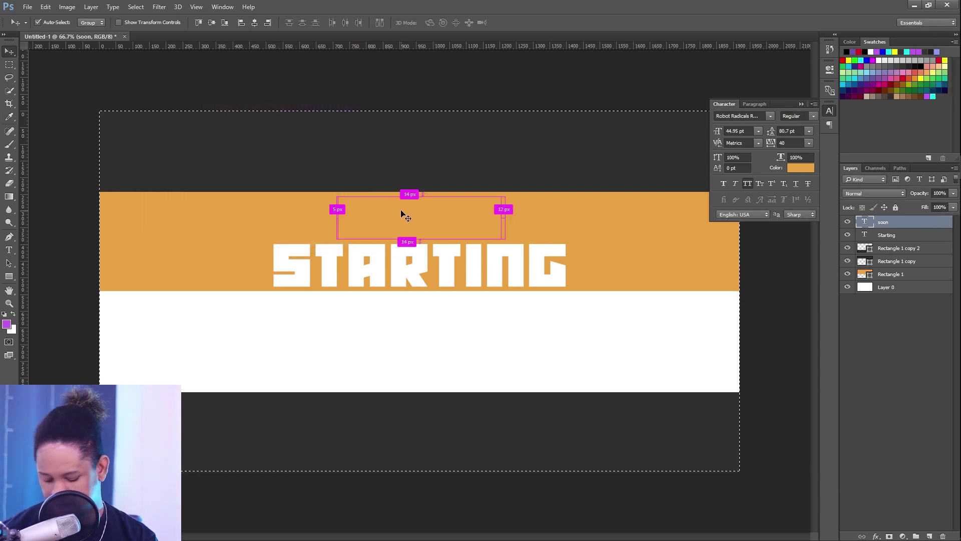
key(ctrl+d)
drag(412, 216, 410, 318)
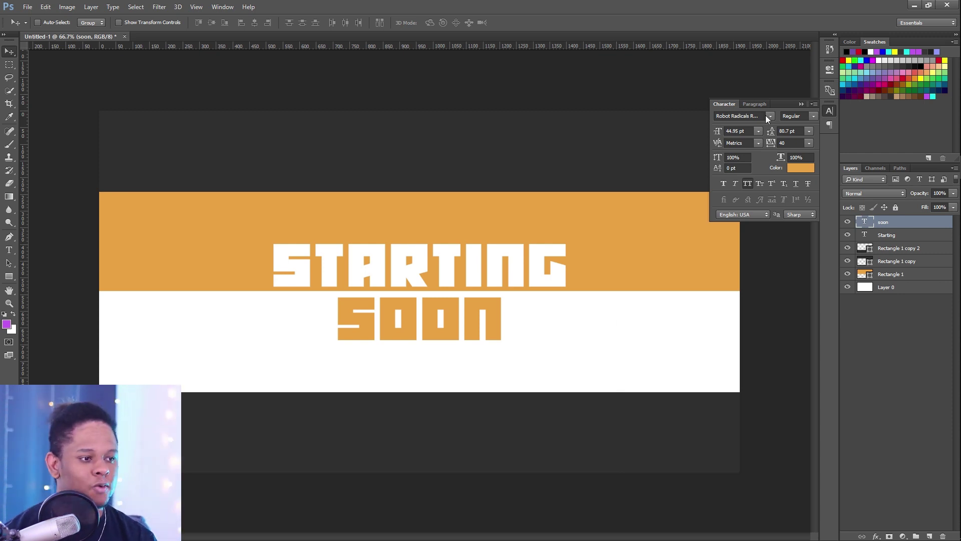
Step: Close the Character panel, then try rotating the three rectangles -15° and cancel it
click(801, 104)
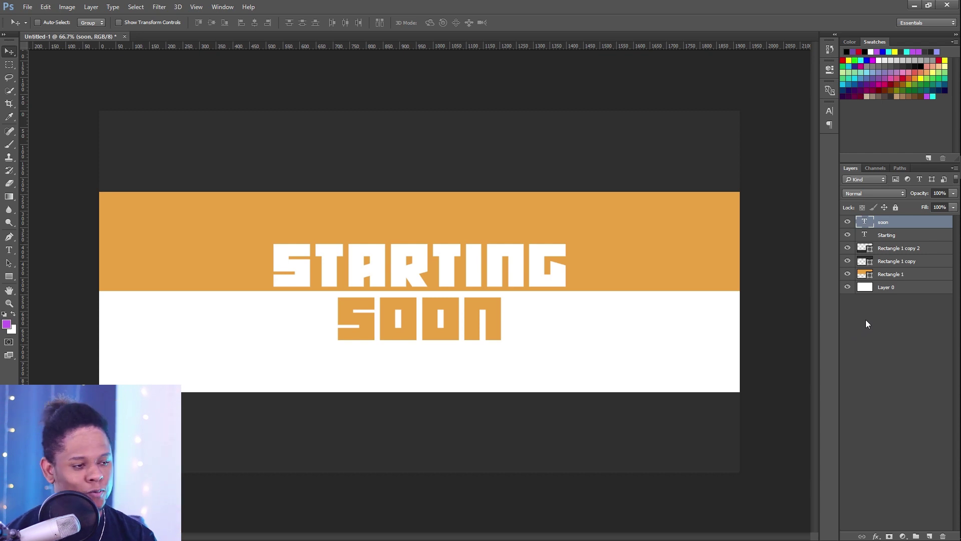
shift+click(894, 278)
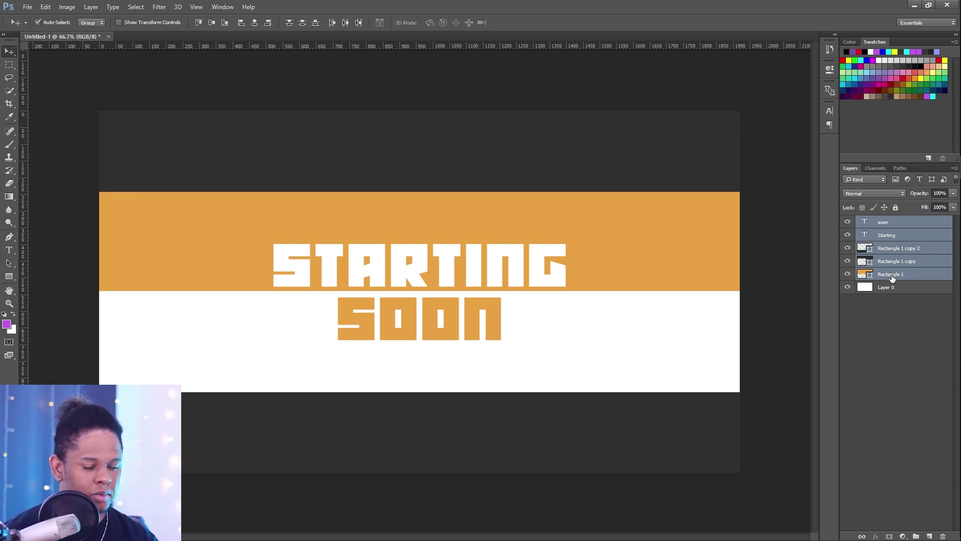
key(ctrl+minus)
key(ctrl+minus)
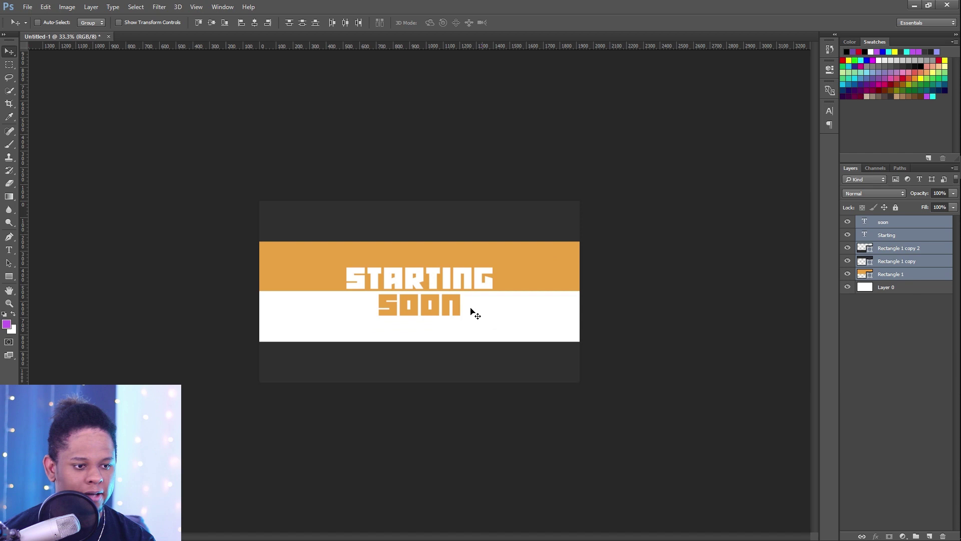
click(926, 249)
shift+click(895, 277)
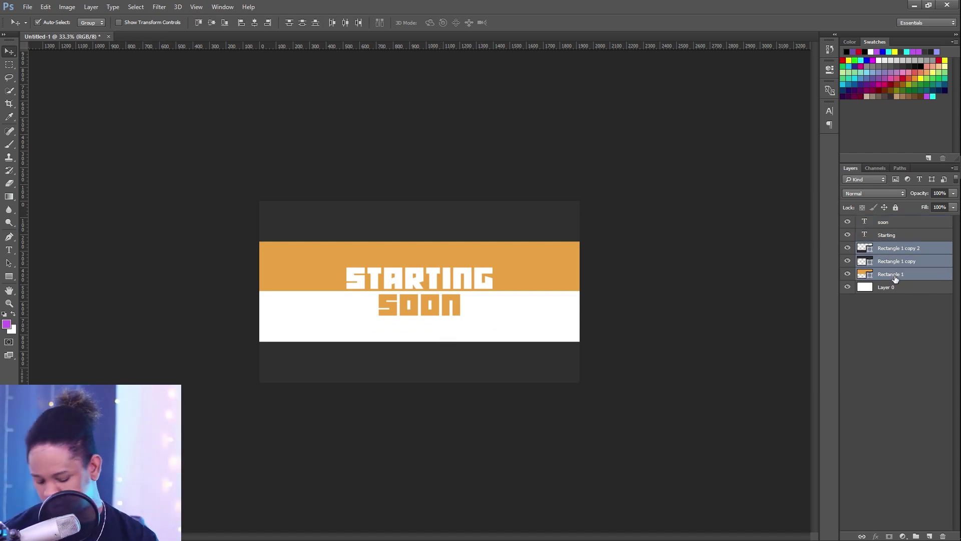
key(ctrl+t)
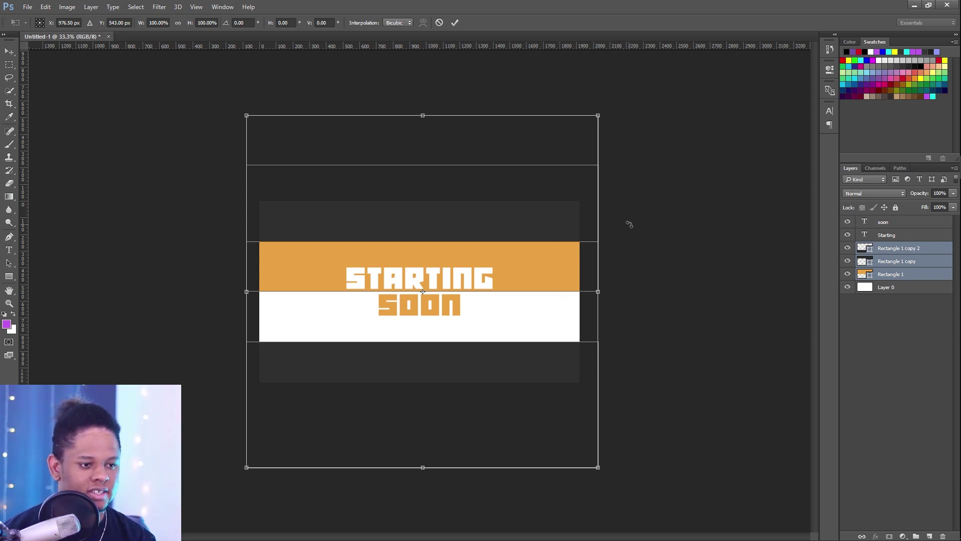
drag(635, 216, 616, 173)
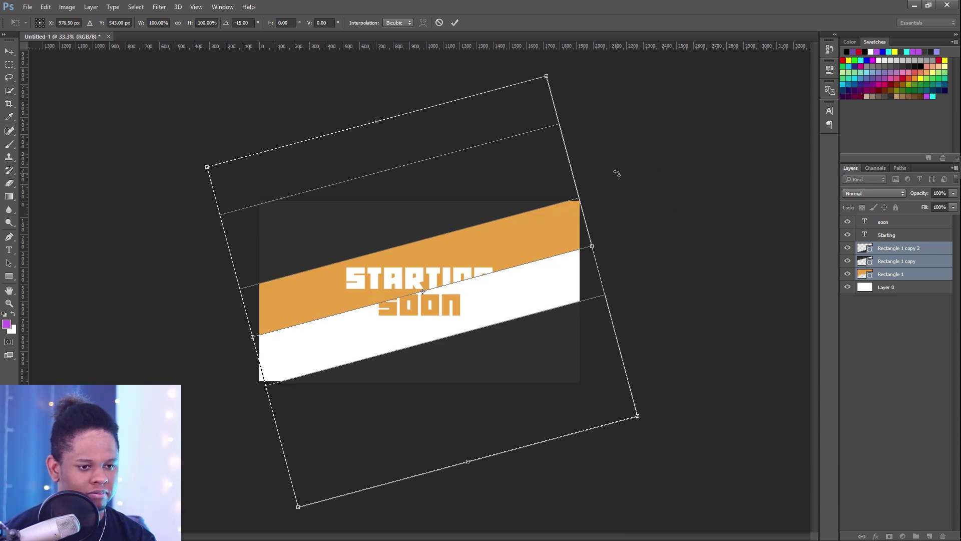
key(Escape)
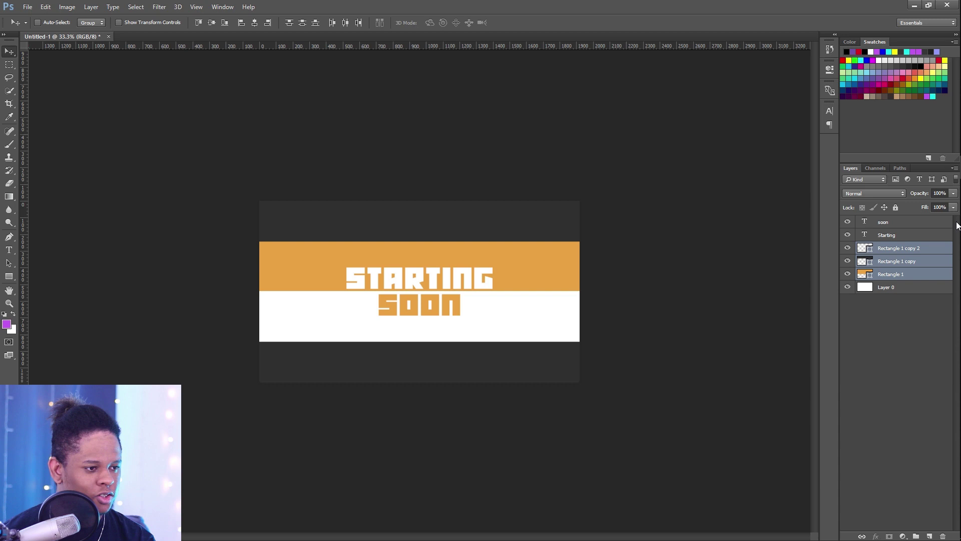
Step: Reselect all layers from soon down to Rectangle 1
ctrl+click(888, 224)
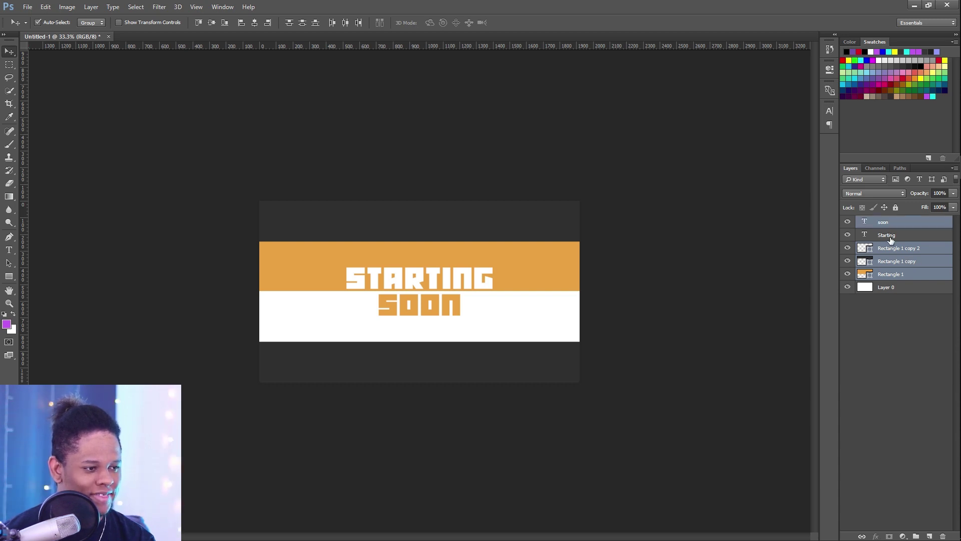
ctrl+click(890, 237)
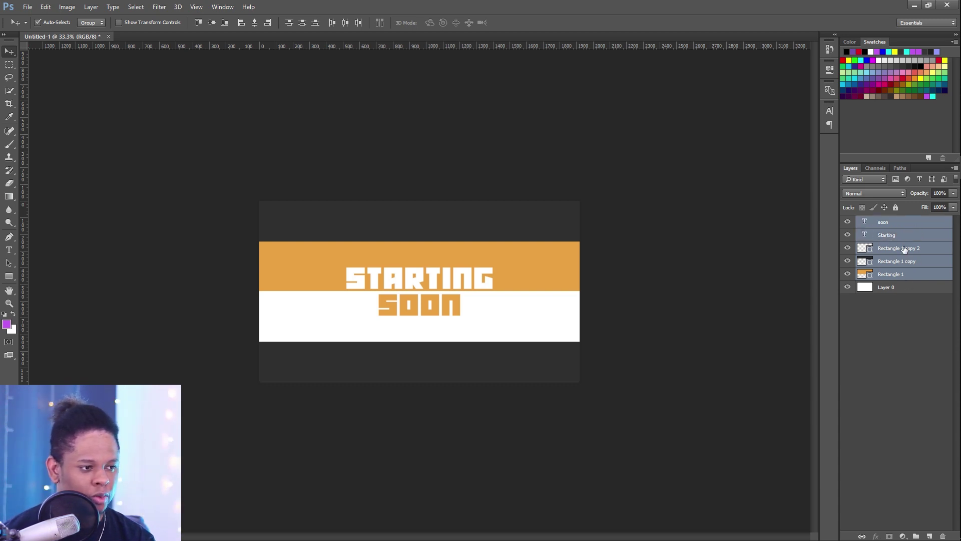
ctrl+click(904, 248)
ctrl+click(910, 261)
ctrl+click(913, 251)
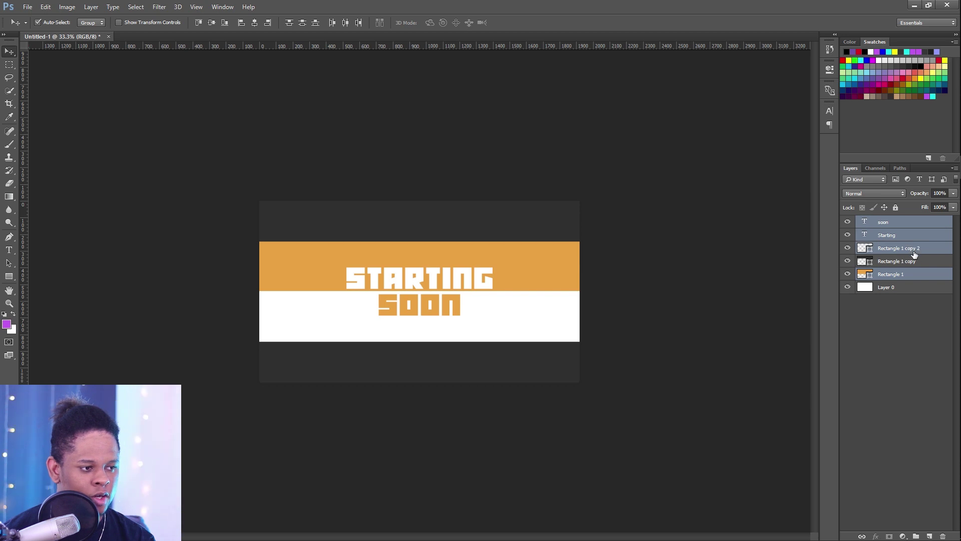
click(899, 227)
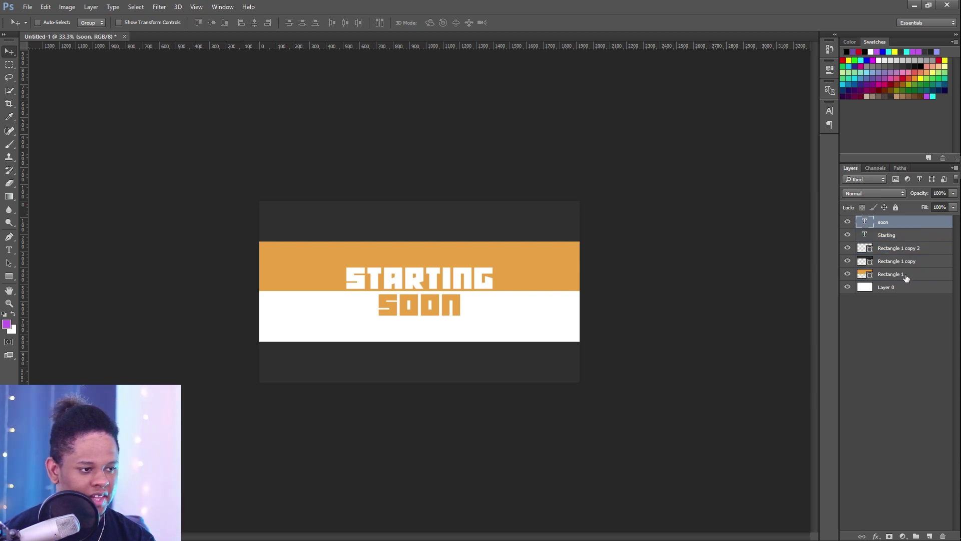
shift+click(907, 278)
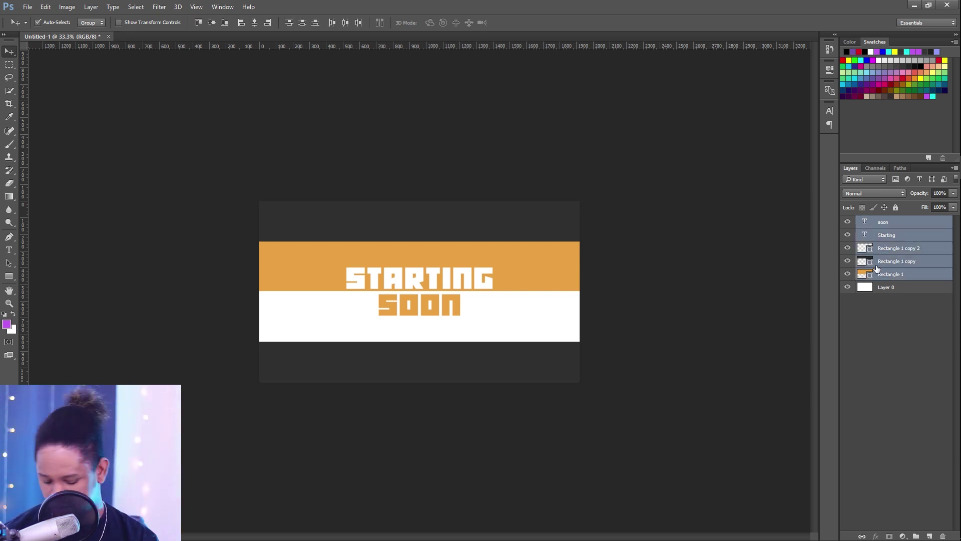
Step: Try rotating the bands and text by -15°, then undo the rotation
key(ctrl+t)
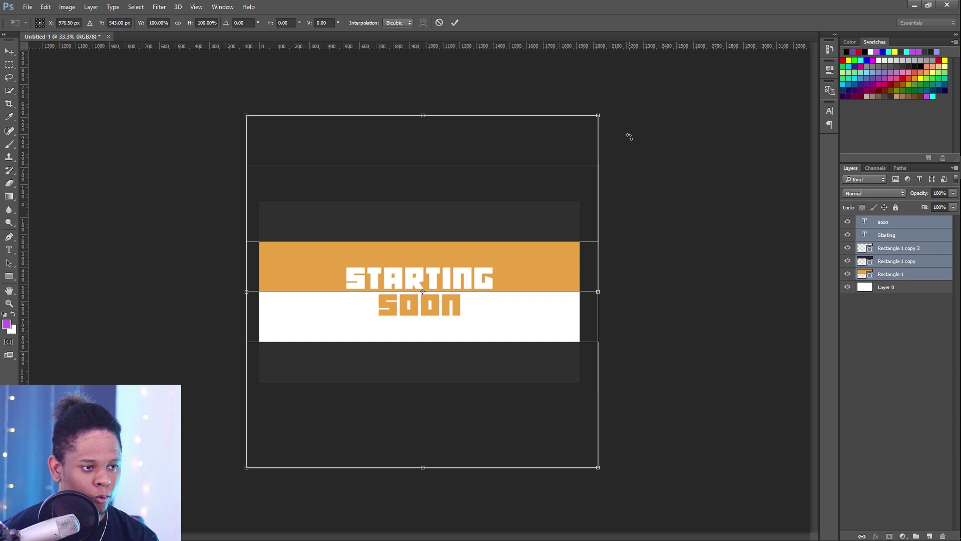
drag(629, 137, 553, 133)
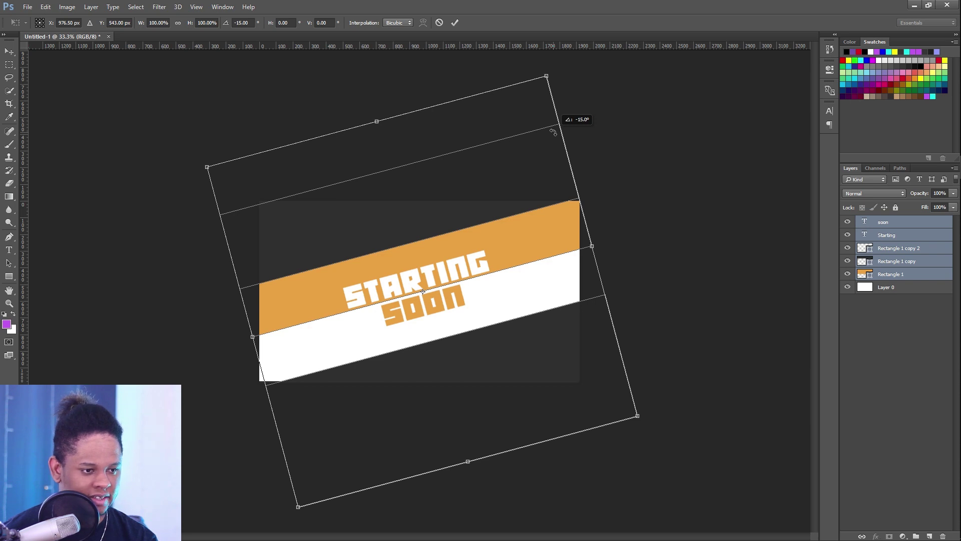
key(Return)
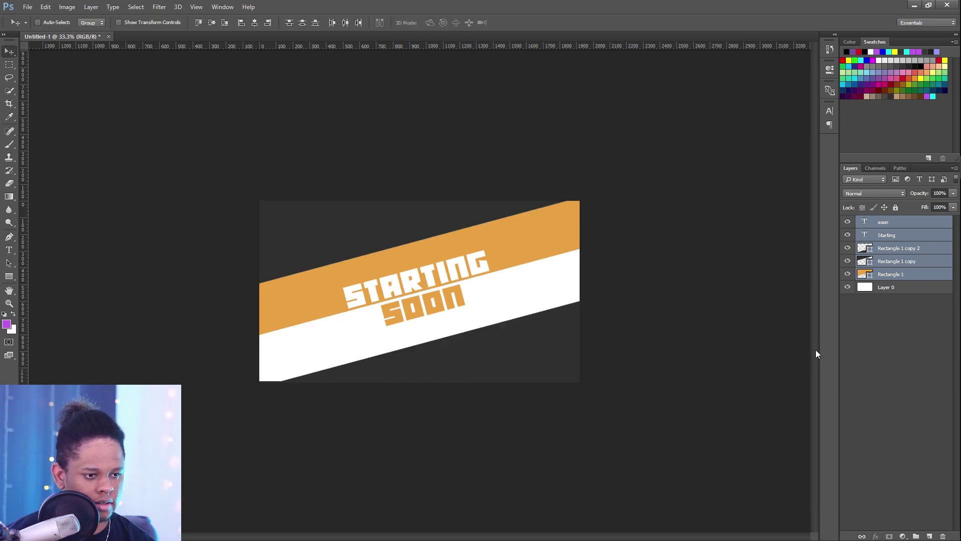
key(ctrl)
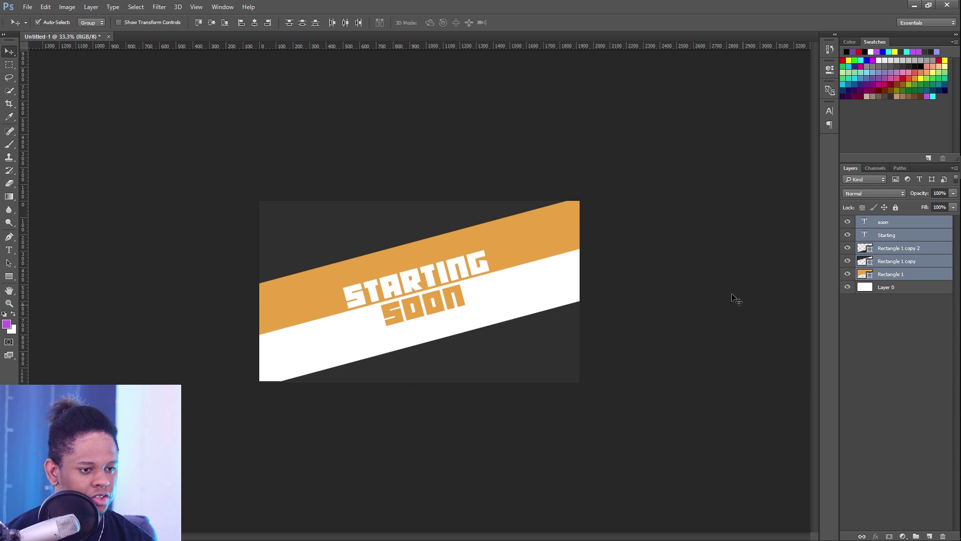
key(ctrl+z)
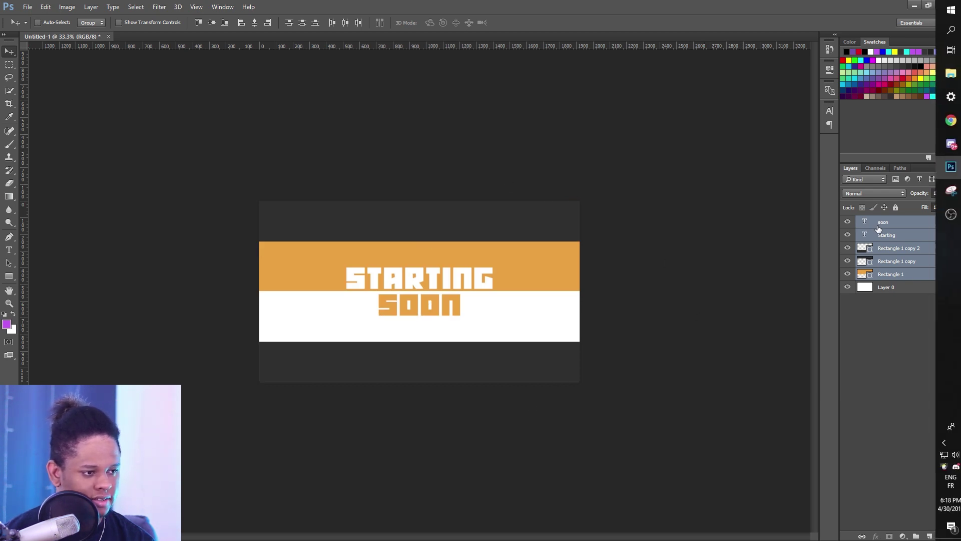
Step: Centre the SOON text horizontally on the canvas
click(876, 229)
mouse_move(521, 80)
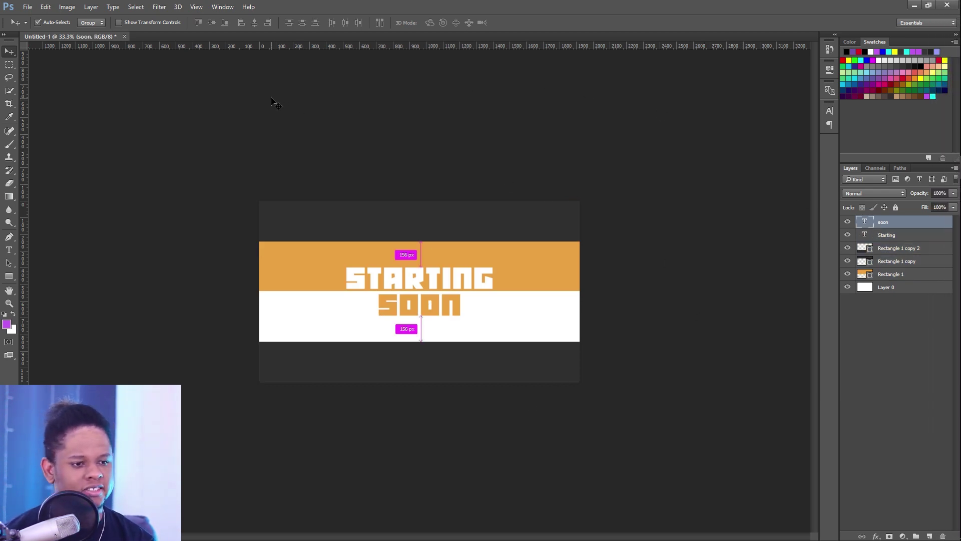
key(ctrl+a)
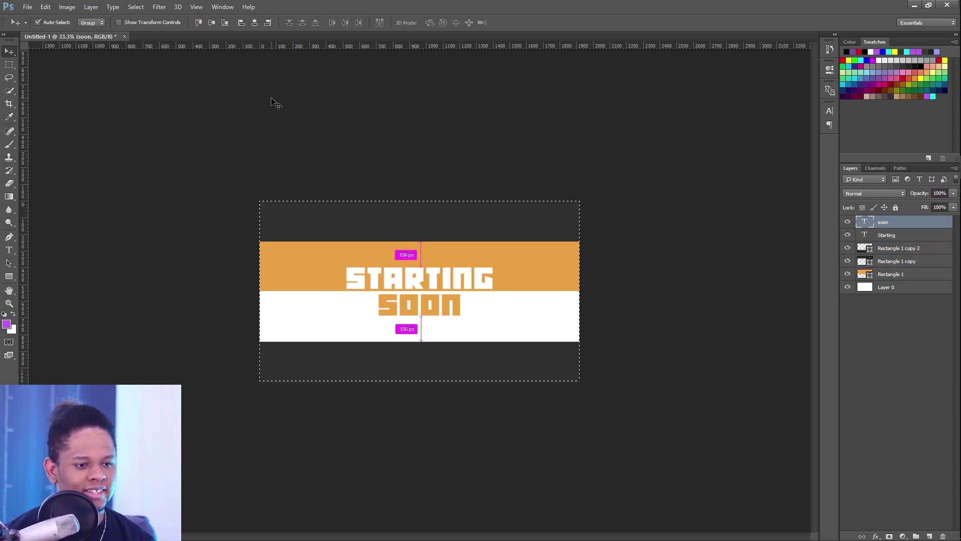
click(255, 23)
key(ctrl)
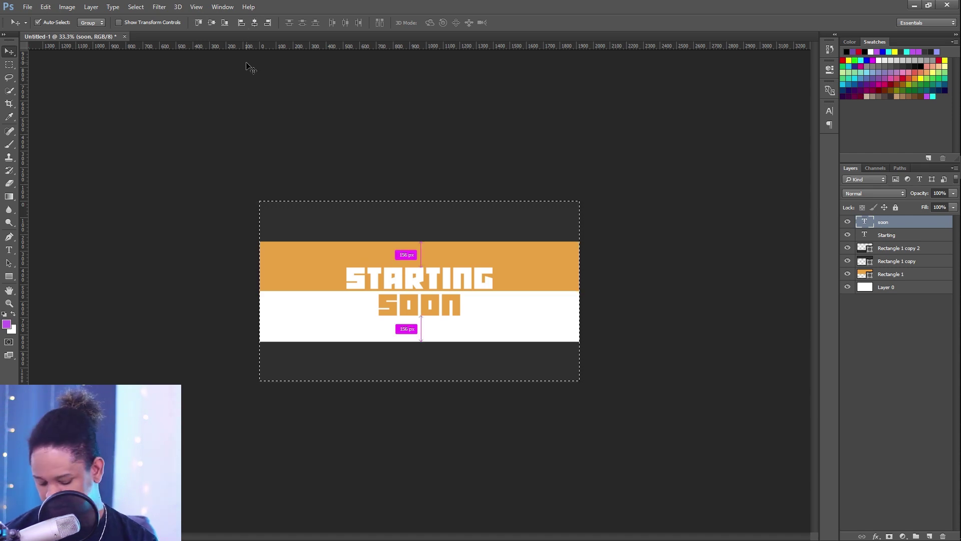
key(ctrl+d)
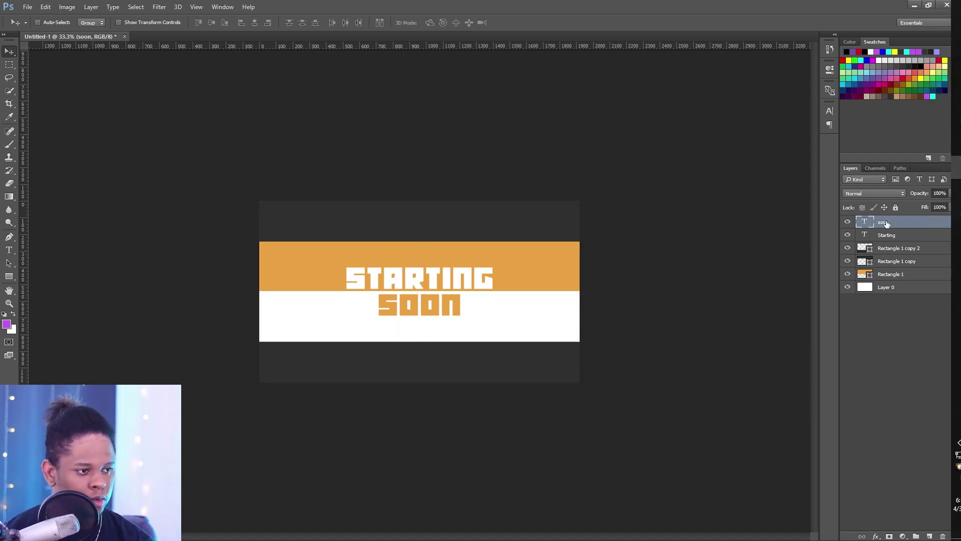
Step: Rotate the layers from SOON through Rectangle 1 together by -15°
shift+click(899, 275)
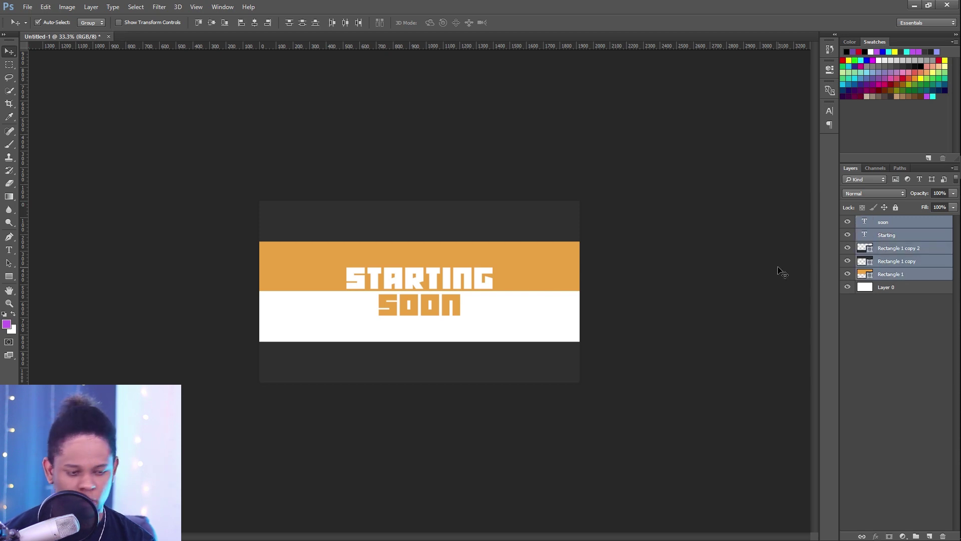
key(ctrl+t)
drag(631, 133, 579, 122)
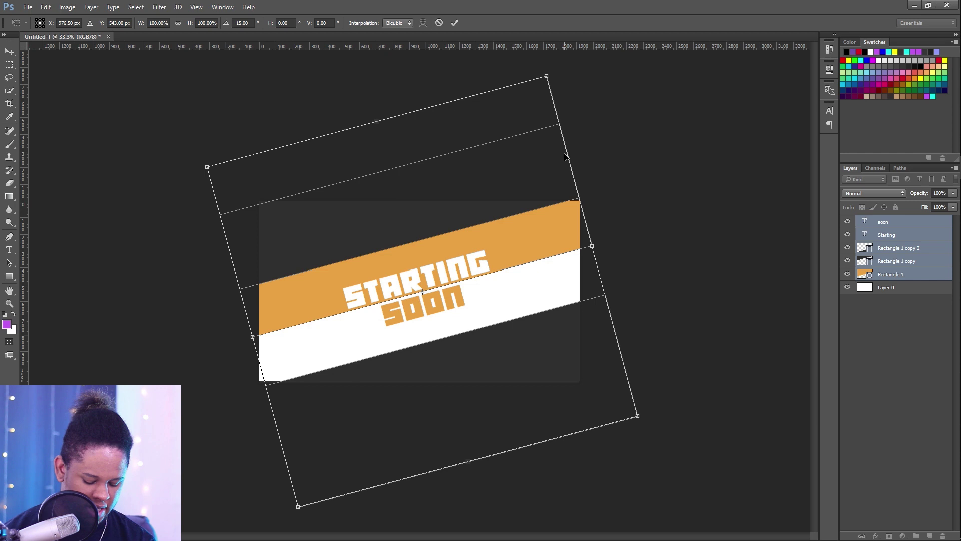
key(Return)
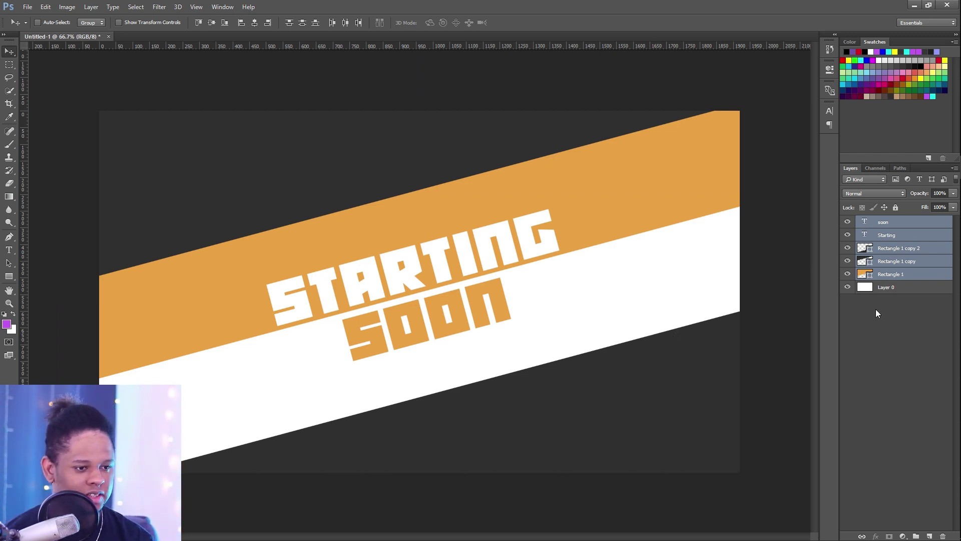
Step: Add a Drop Shadow to Rectangle 1 copy with size 84 and reduced opacity
click(883, 274)
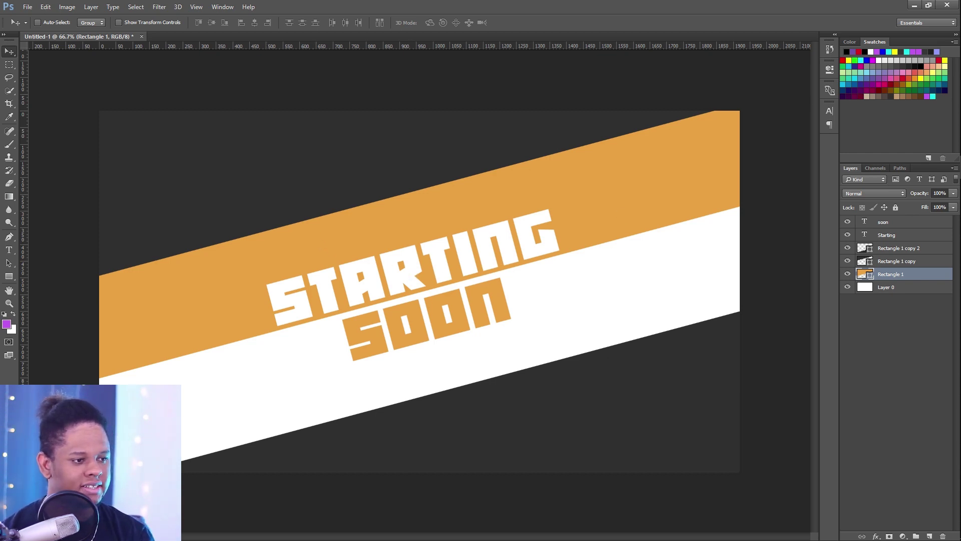
click(904, 260)
click(876, 536)
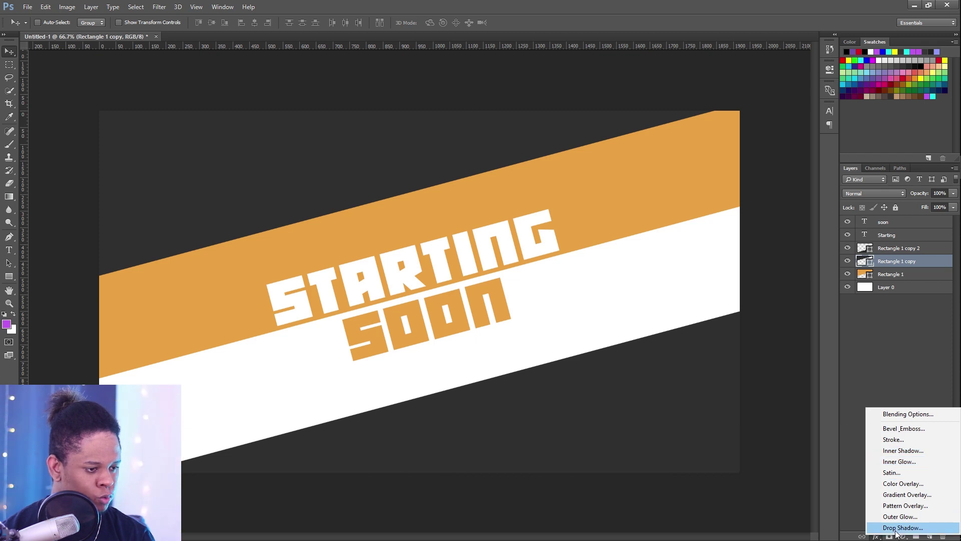
click(872, 333)
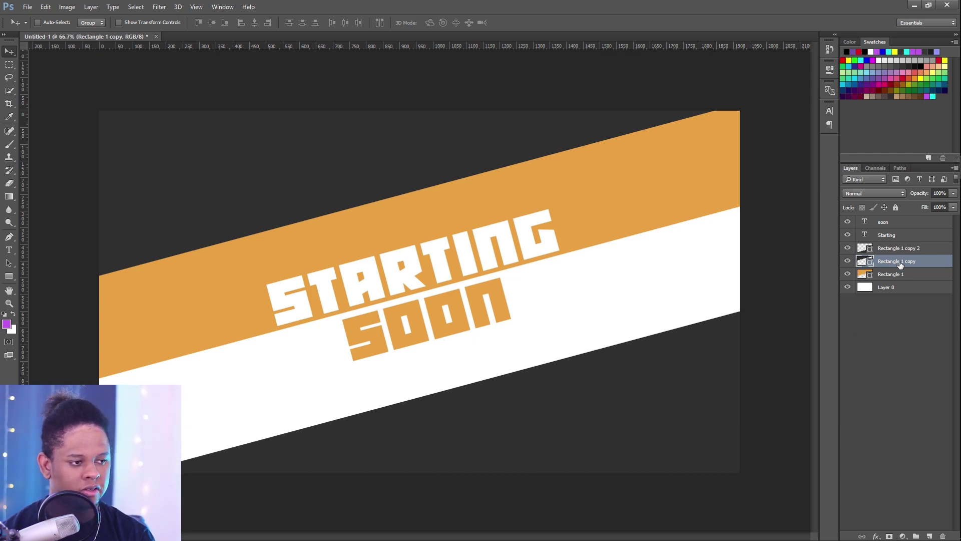
click(876, 537)
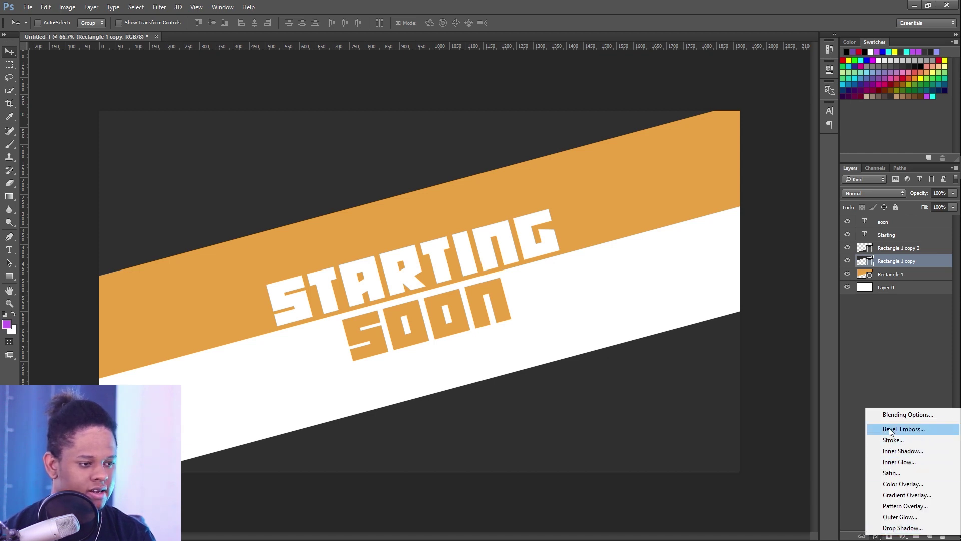
click(897, 528)
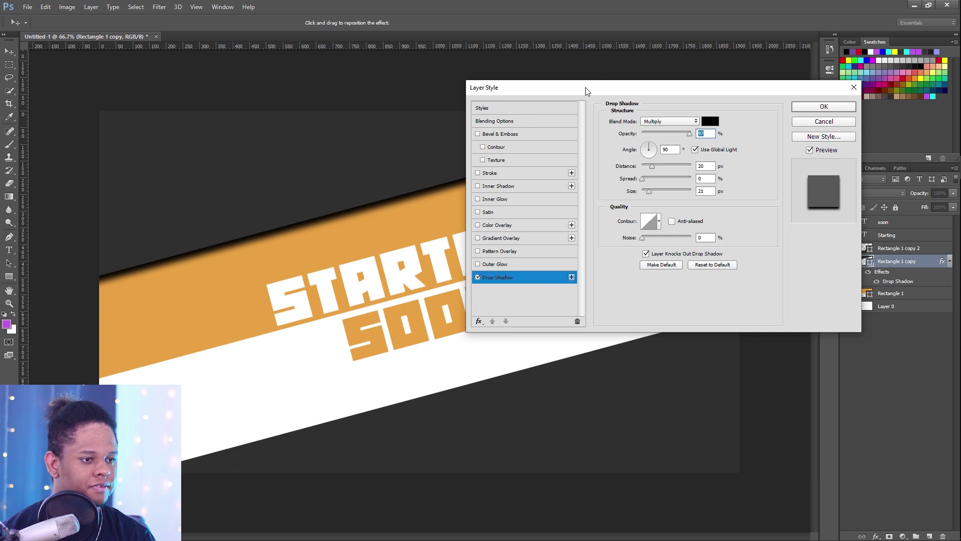
drag(587, 91, 697, 114)
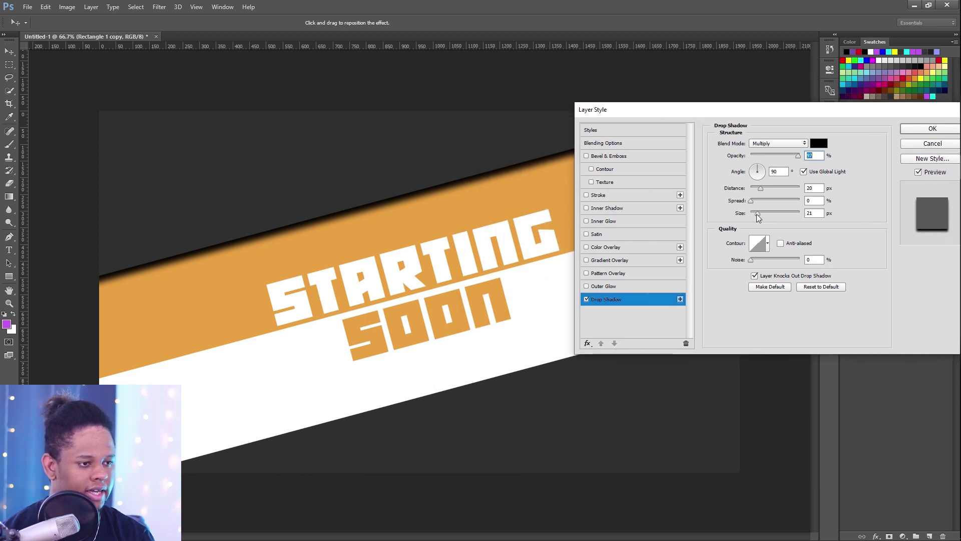
drag(757, 214, 766, 215)
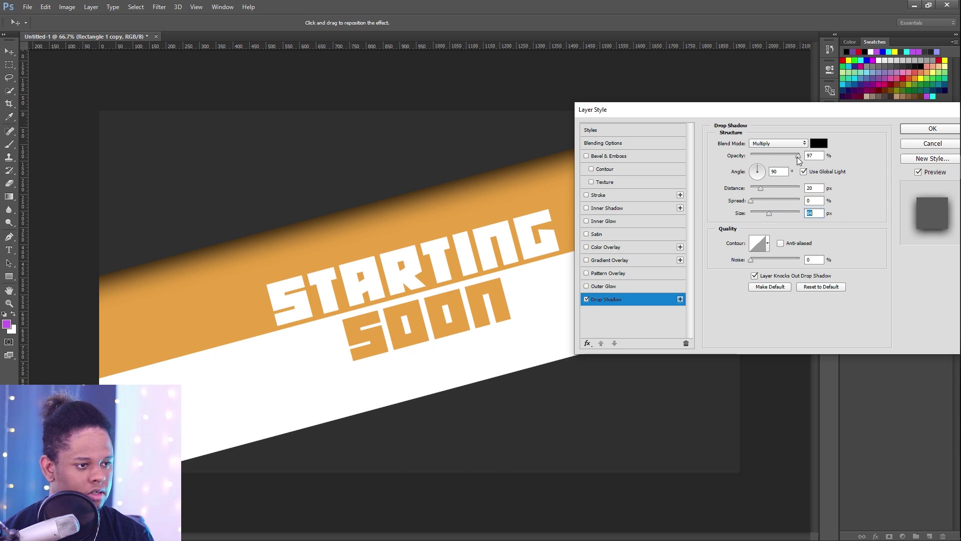
drag(798, 156, 768, 156)
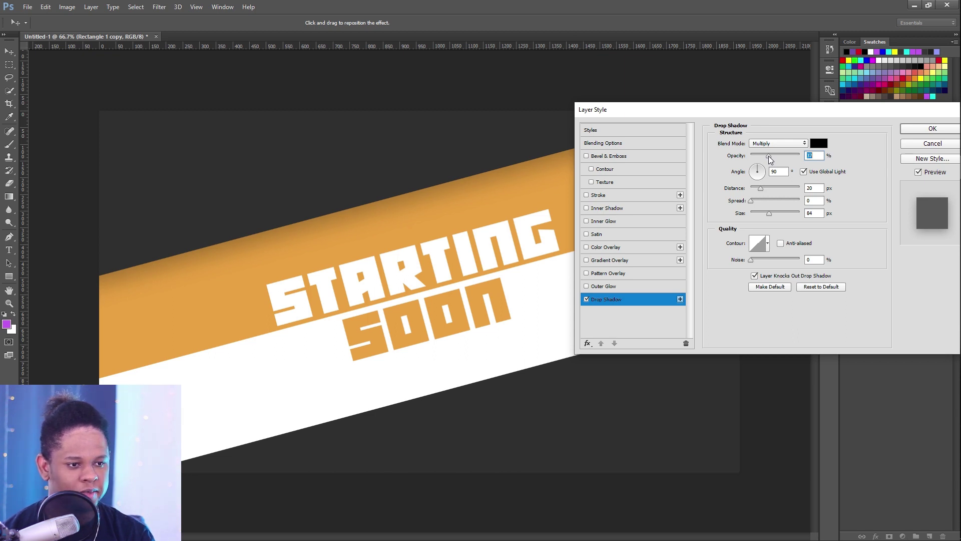
click(933, 128)
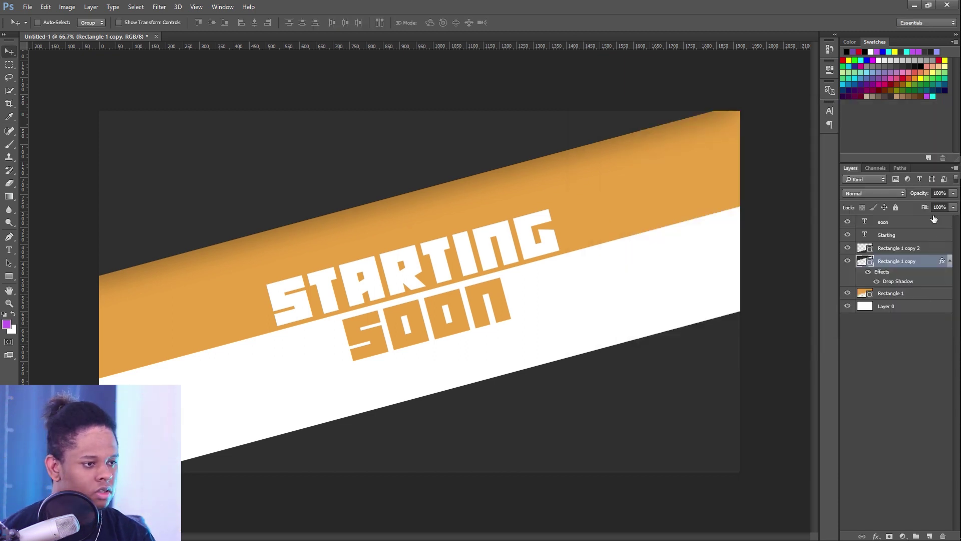
Step: Recheck the drop shadow settings unchanged and collapse the layer's effects list
click(950, 262)
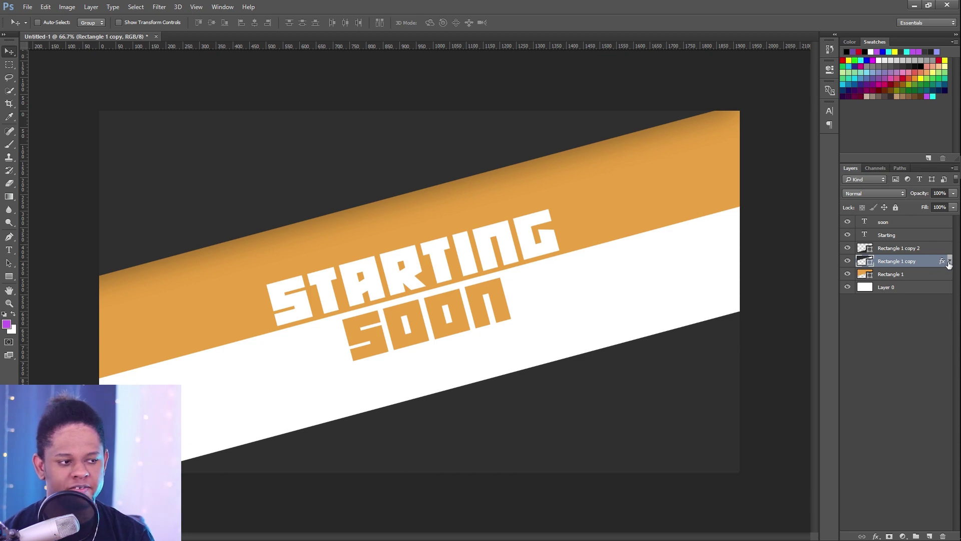
click(950, 262)
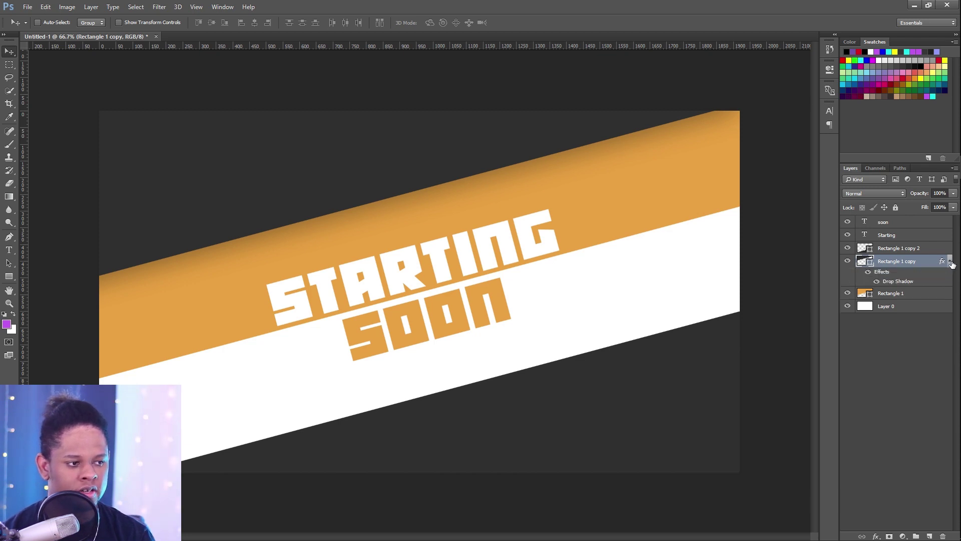
double_click(899, 283)
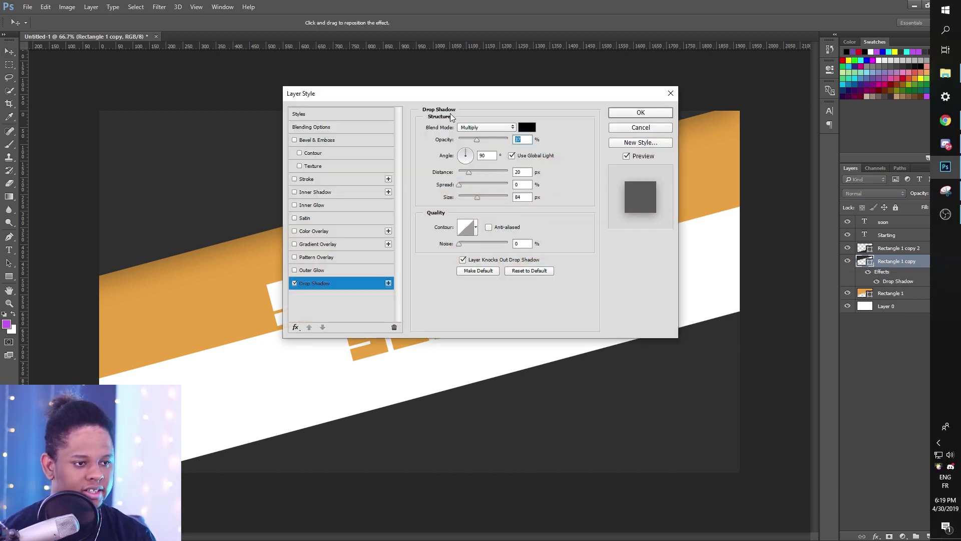
key(Return)
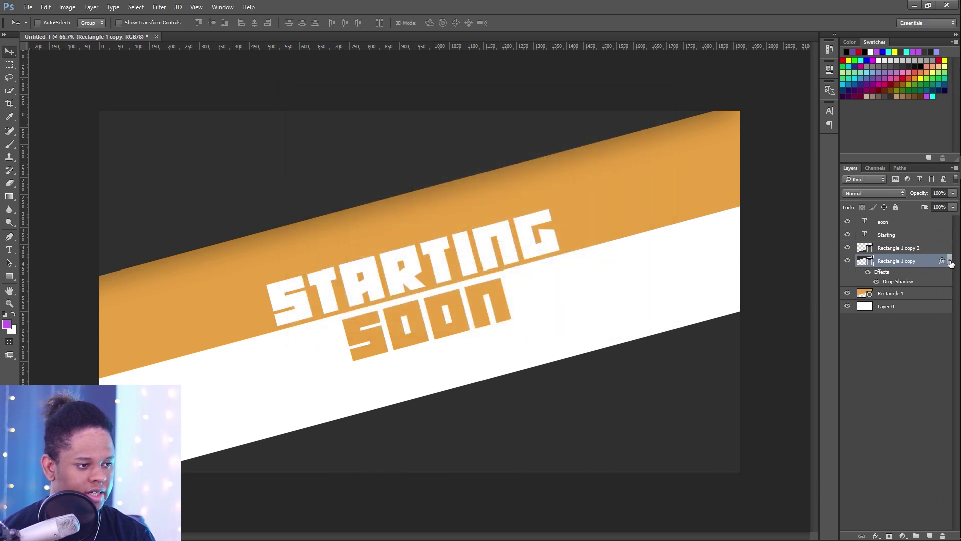
click(950, 262)
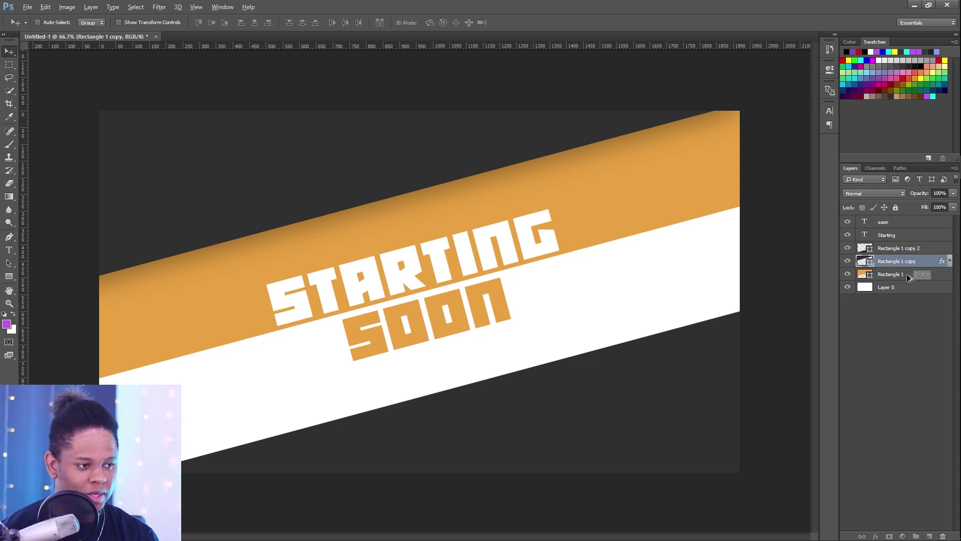
Step: Copy the drop shadow onto Rectangle 1 copy 2, undoing the accidental copy onto Rectangle 1
drag(910, 278, 909, 278)
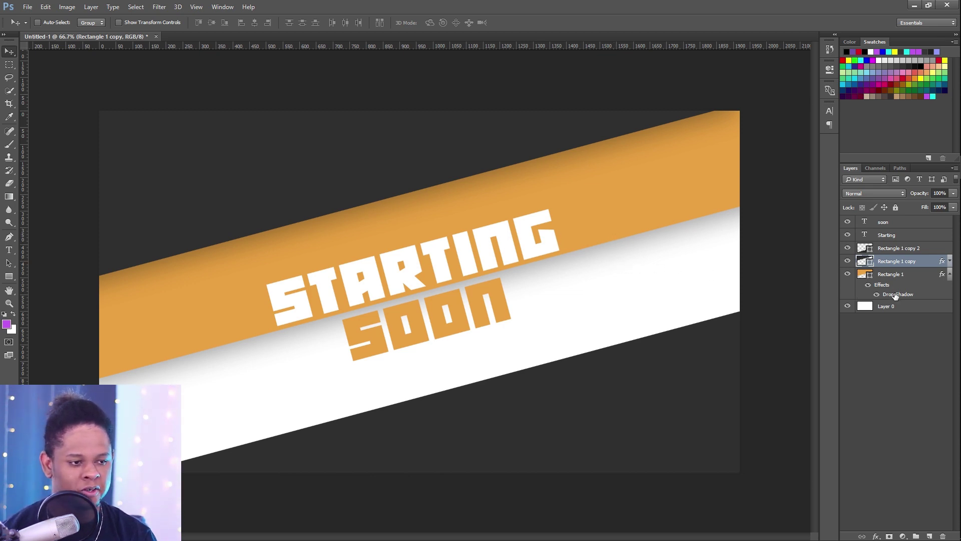
key(ctrl)
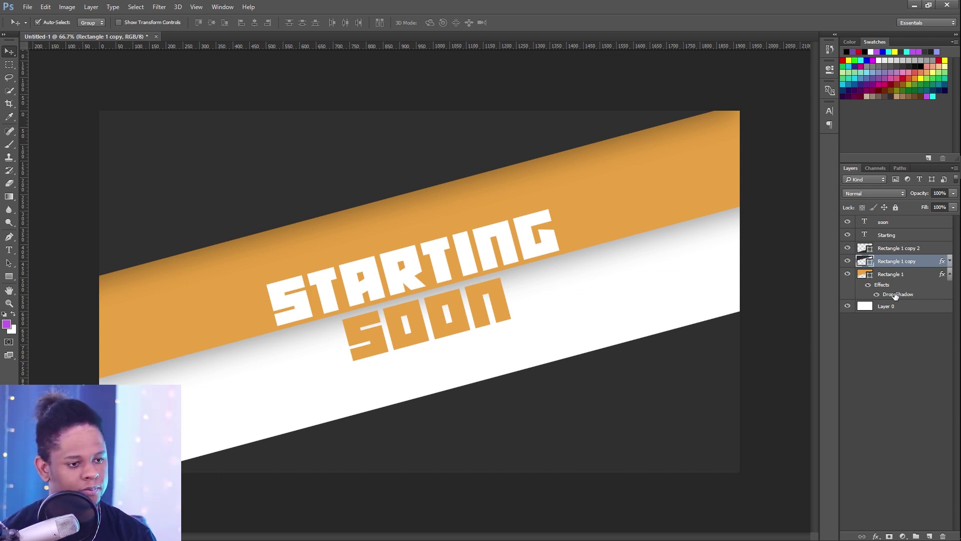
key(ctrl+z)
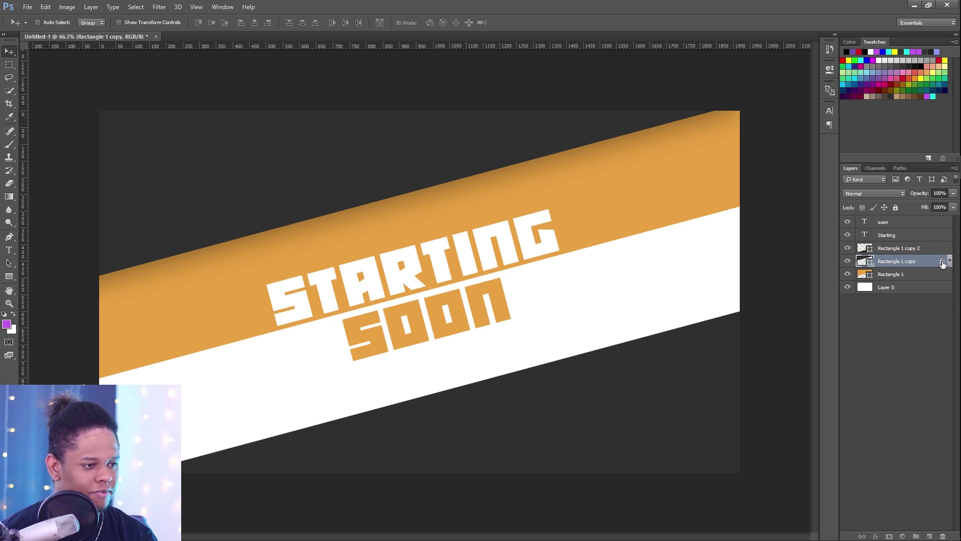
drag(942, 261, 935, 249)
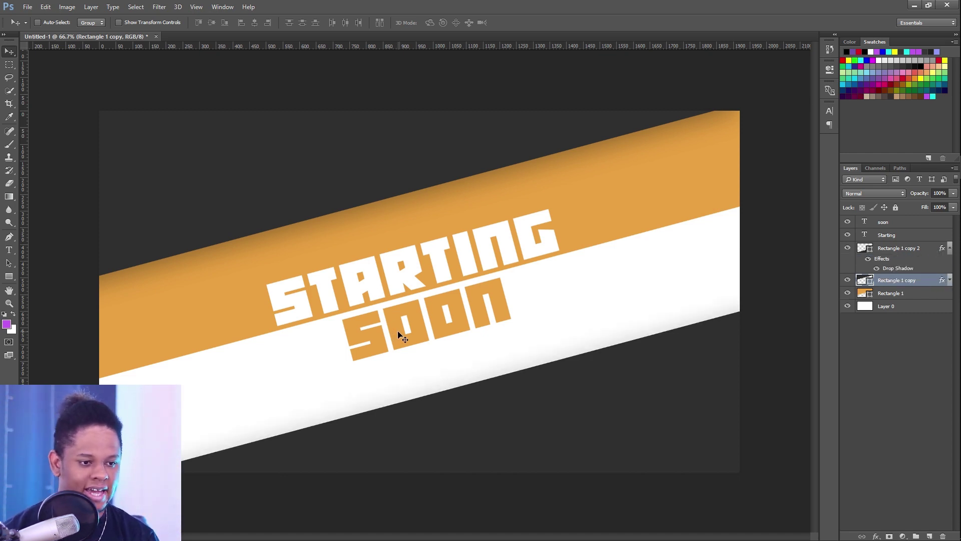
click(950, 280)
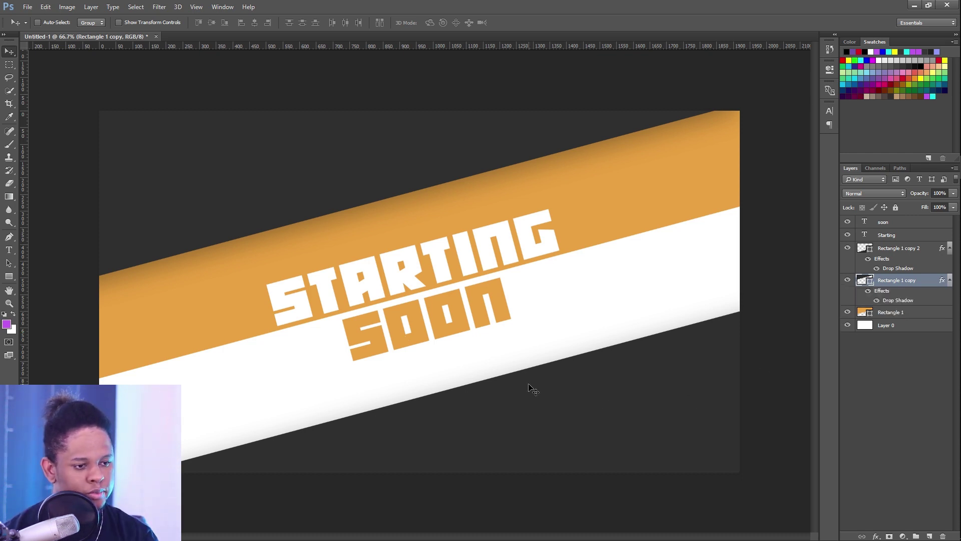
Step: Reduce Rectangle 1 copy's drop shadow distance to 3 px
double_click(894, 300)
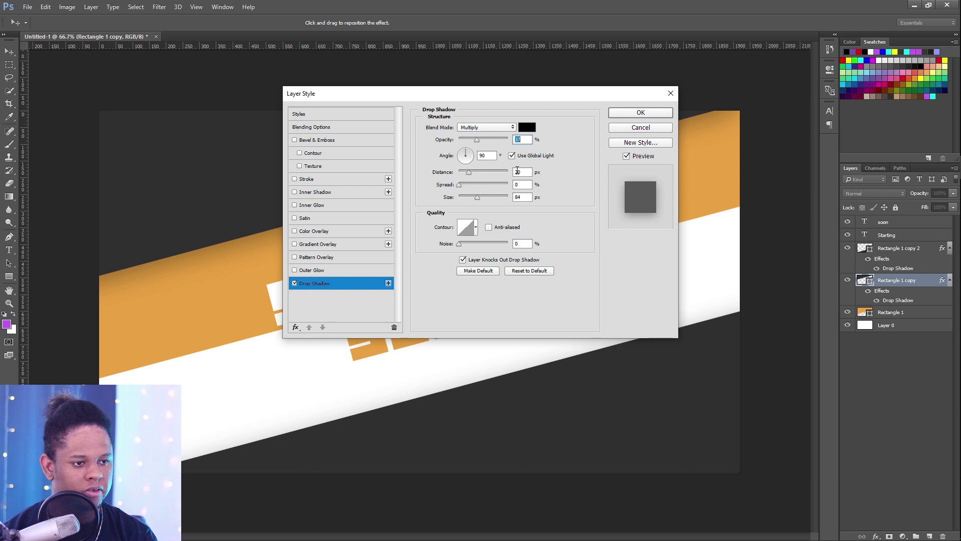
drag(450, 96, 272, 94)
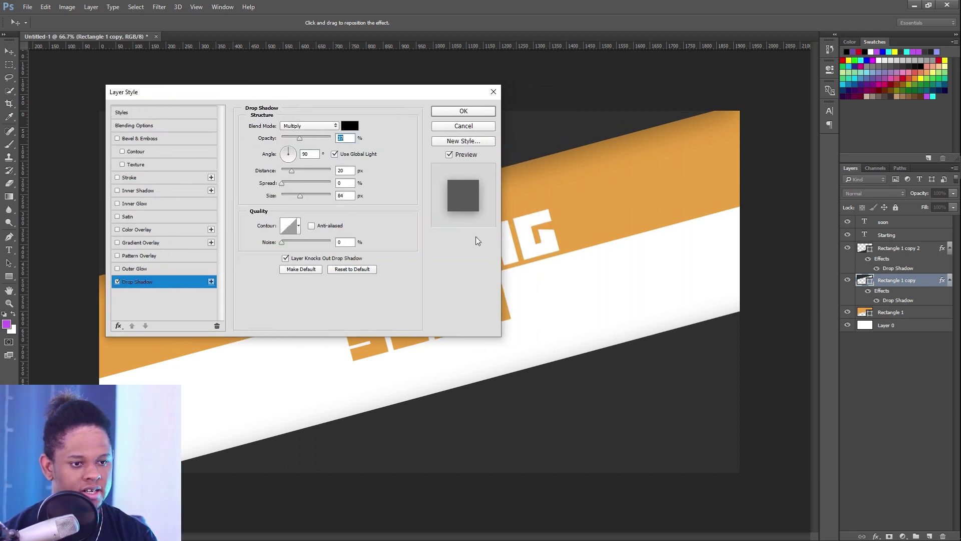
drag(284, 168, 284, 171)
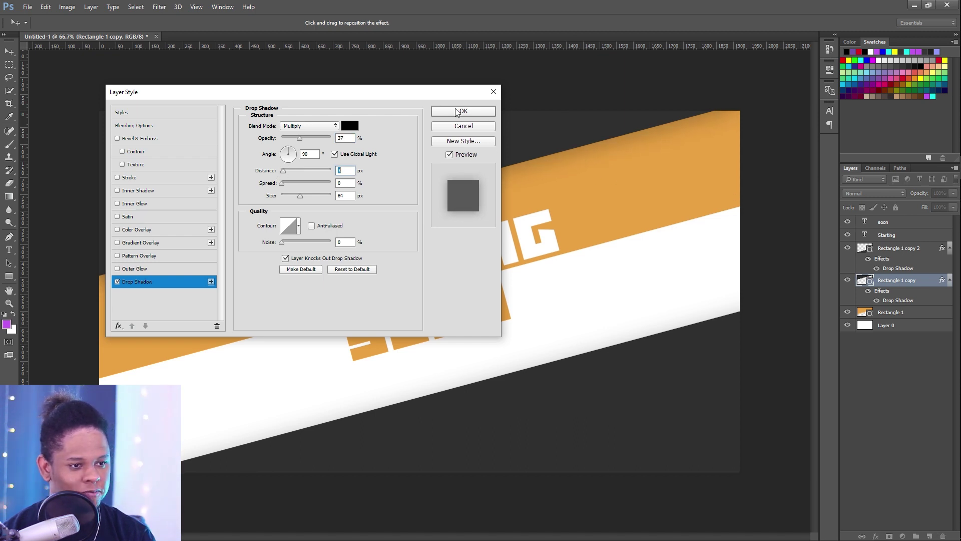
click(461, 127)
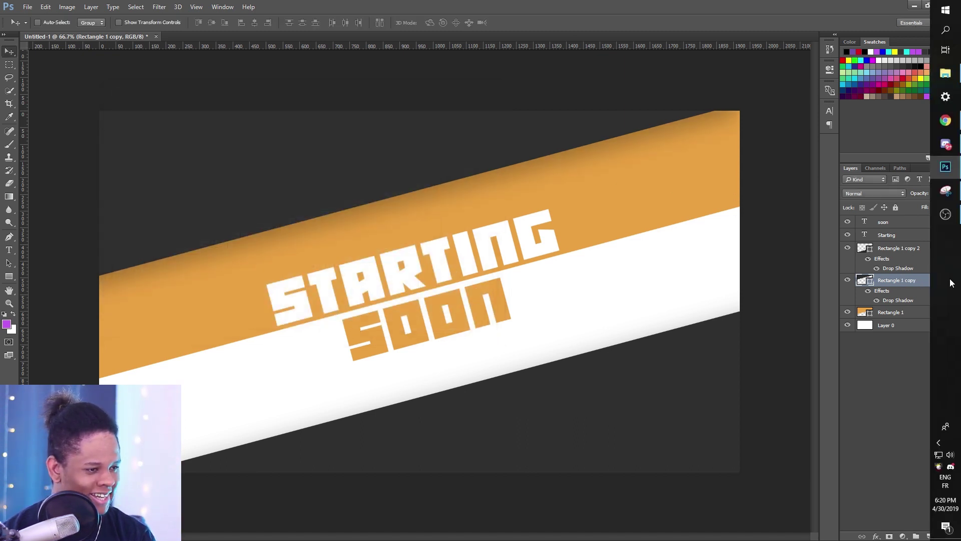
click(949, 280)
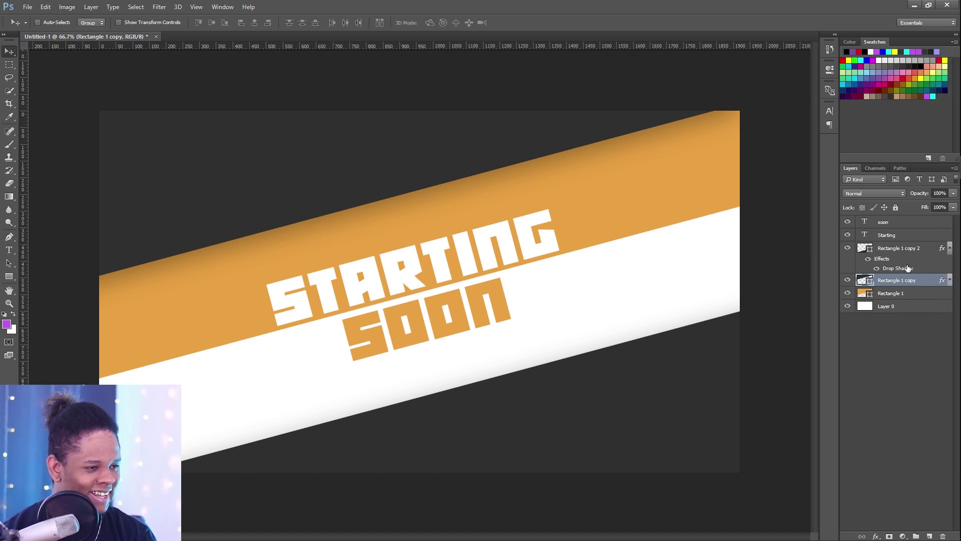
Step: Reduce Rectangle 1 copy 2's drop shadow distance to a few pixels
double_click(900, 268)
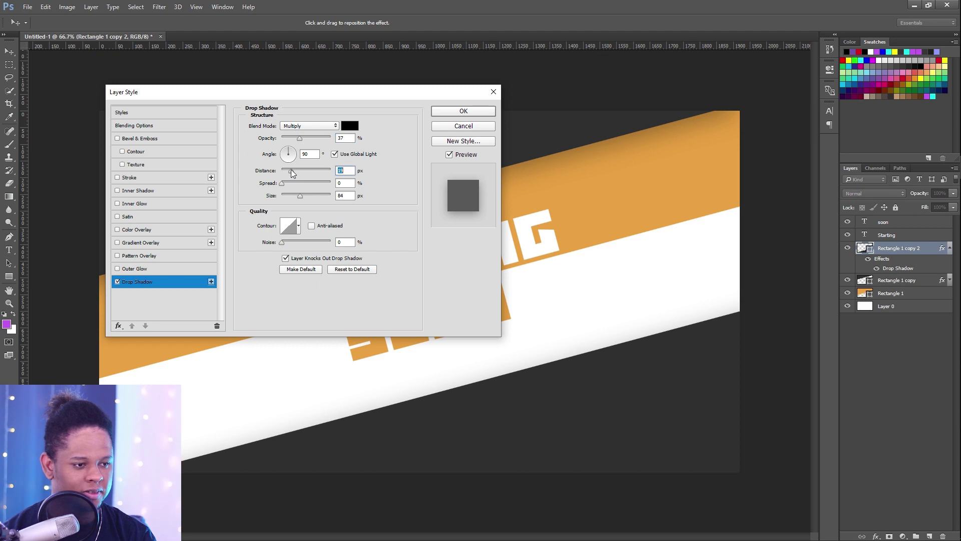
drag(291, 170, 282, 172)
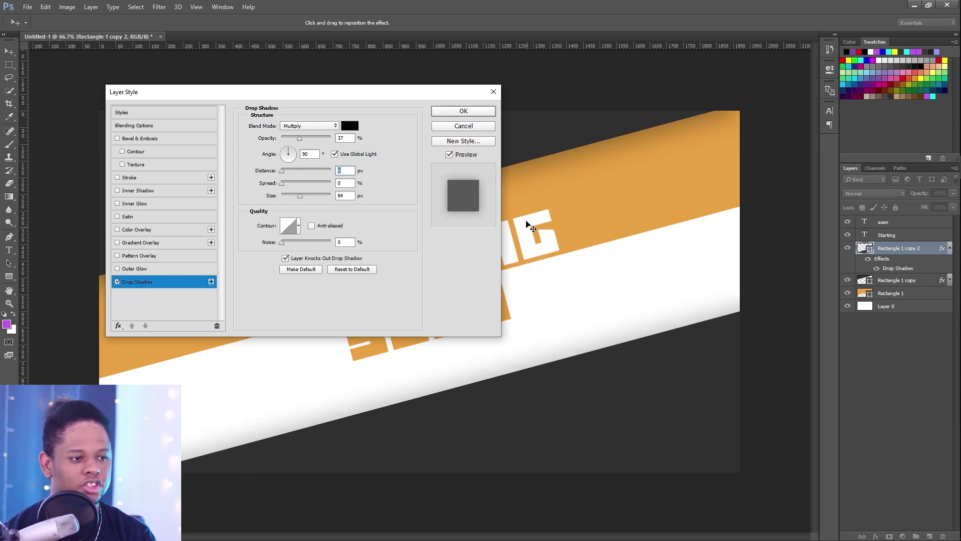
click(445, 113)
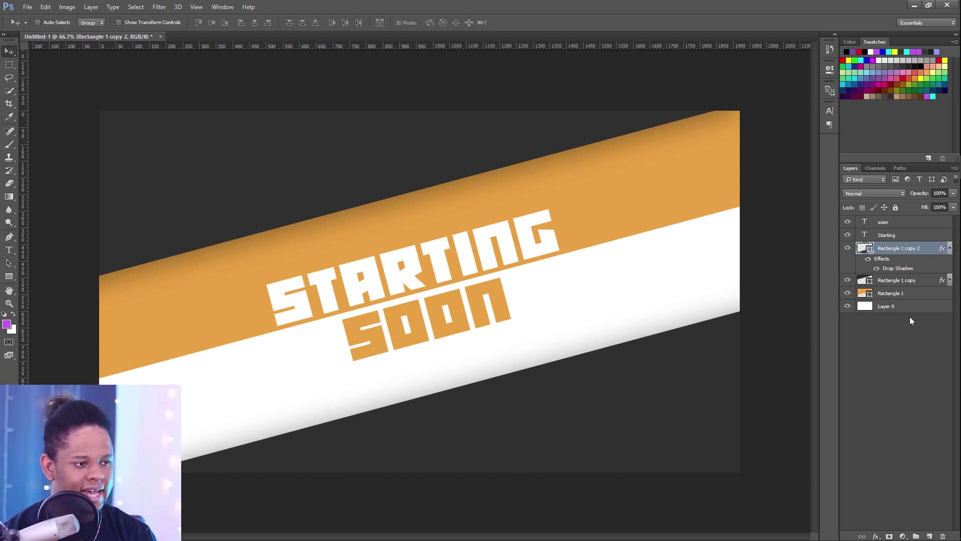
Step: Add a Gradient Overlay to Rectangle 1 copy using the Black, White preset
click(898, 281)
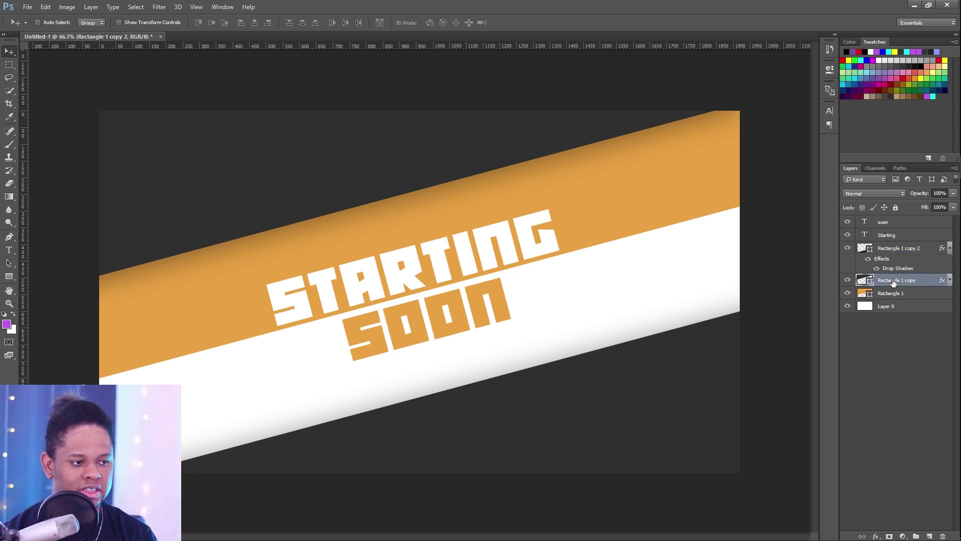
click(876, 536)
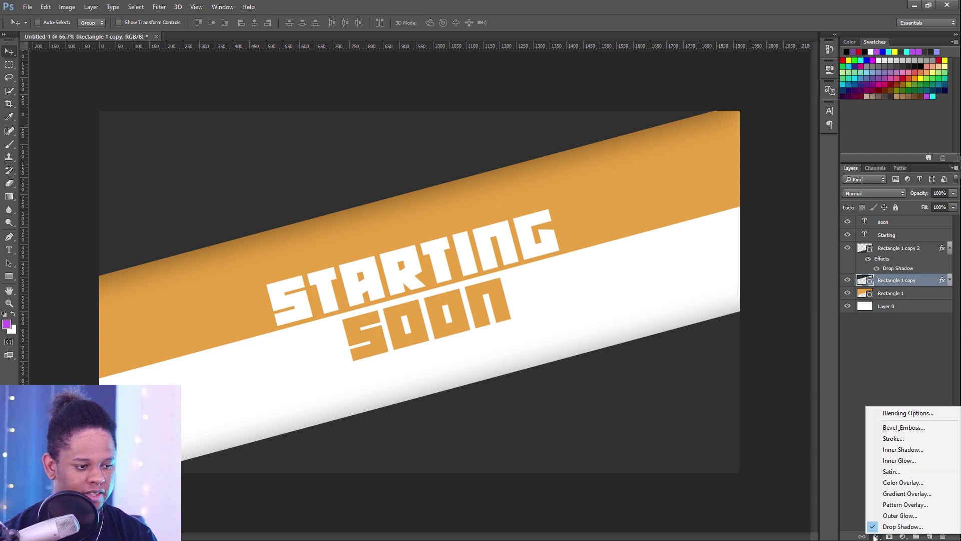
click(889, 499)
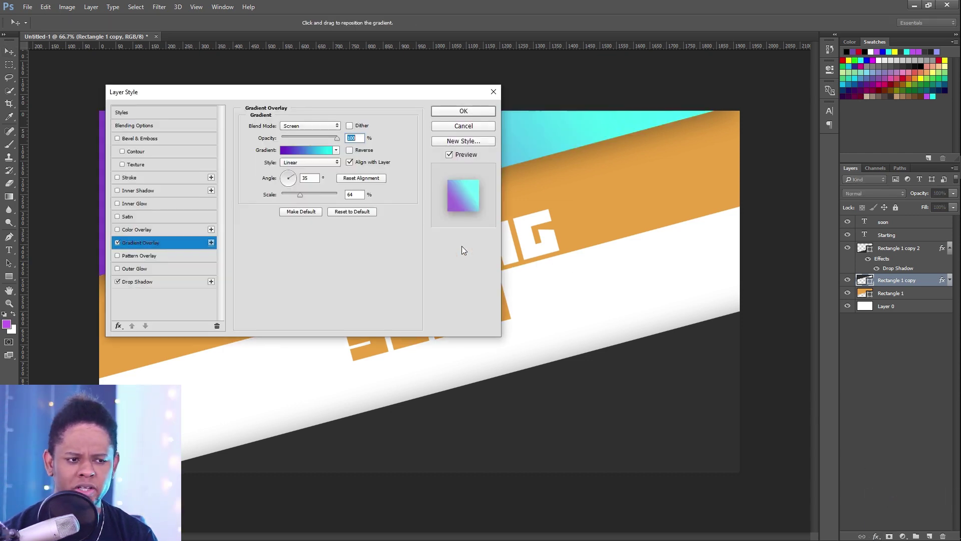
drag(247, 95, 579, 107)
click(644, 161)
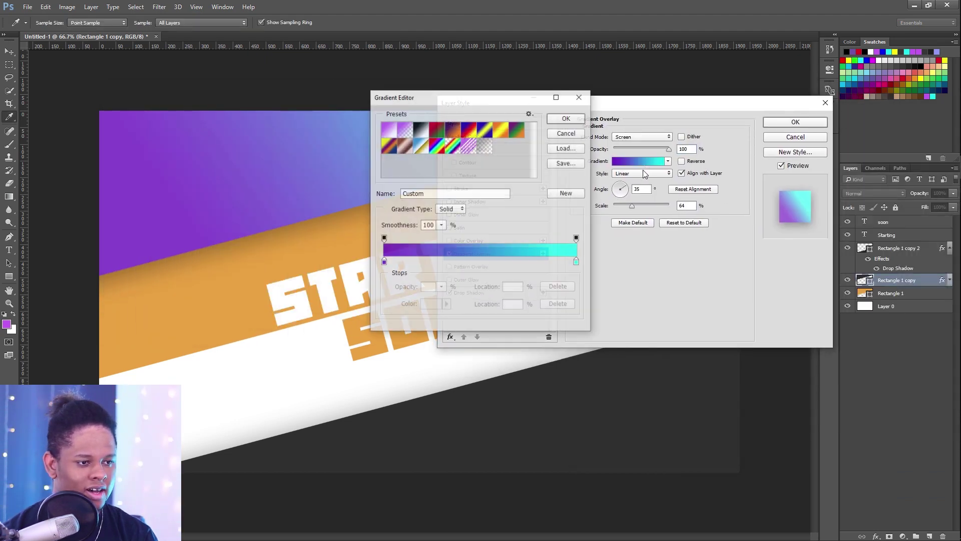
click(420, 130)
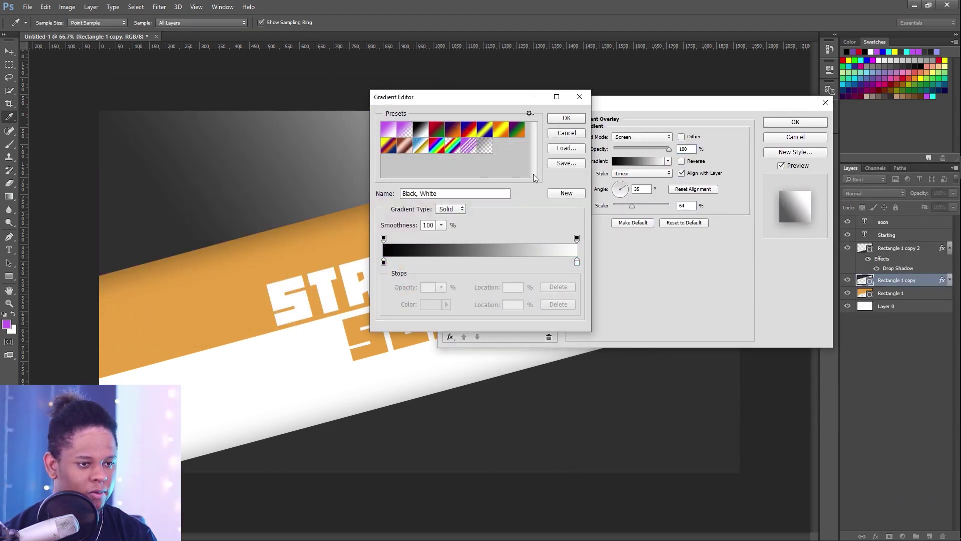
click(570, 118)
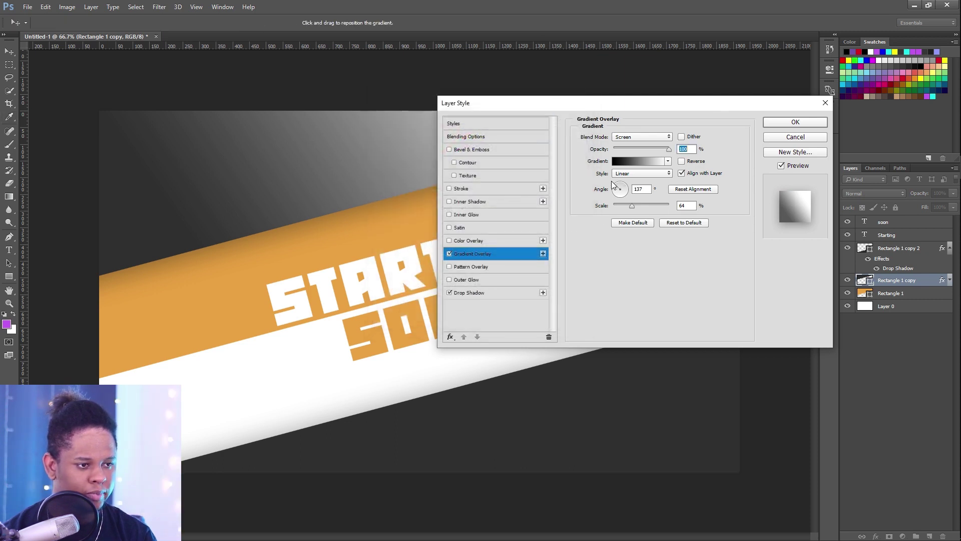
Step: Set the overlay to Screen at 103° with about 22% opacity and apply it
drag(619, 188, 618, 166)
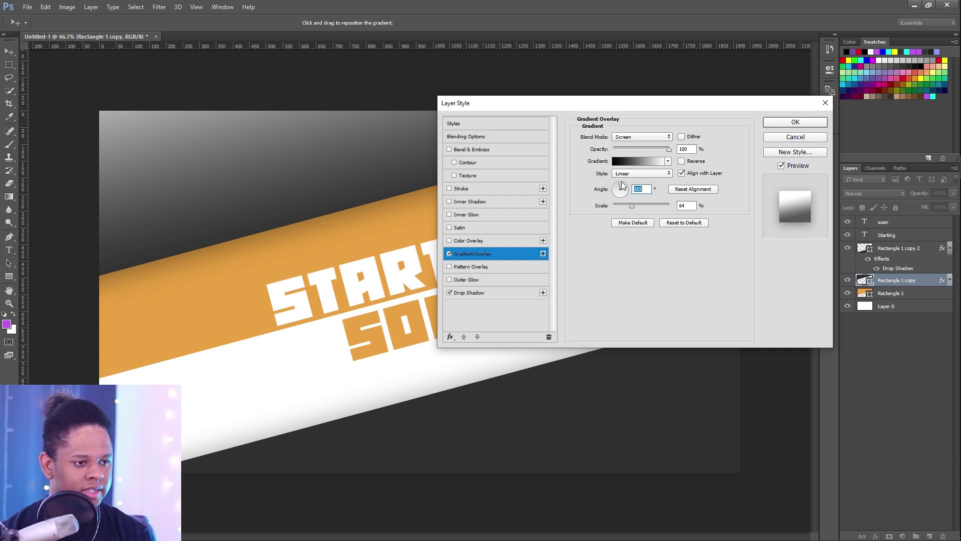
click(635, 137)
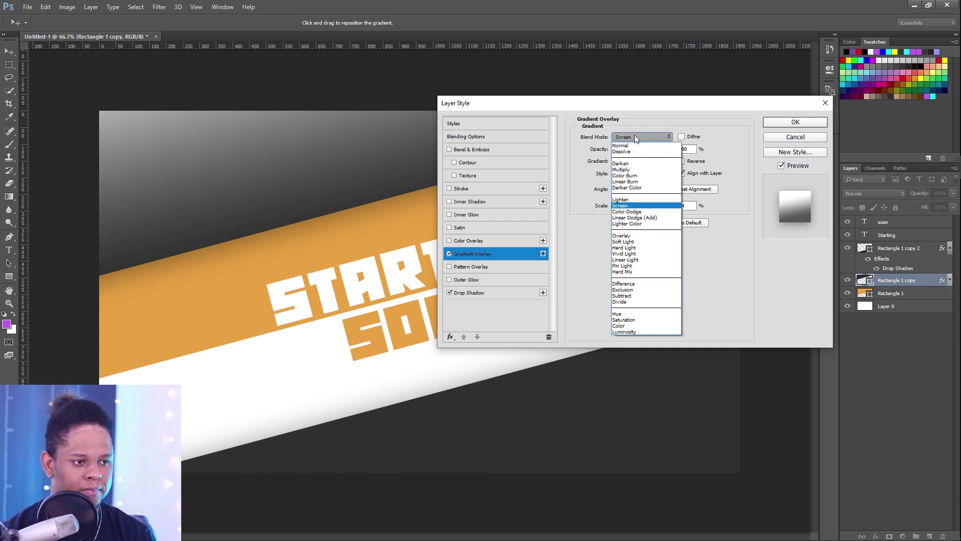
click(630, 206)
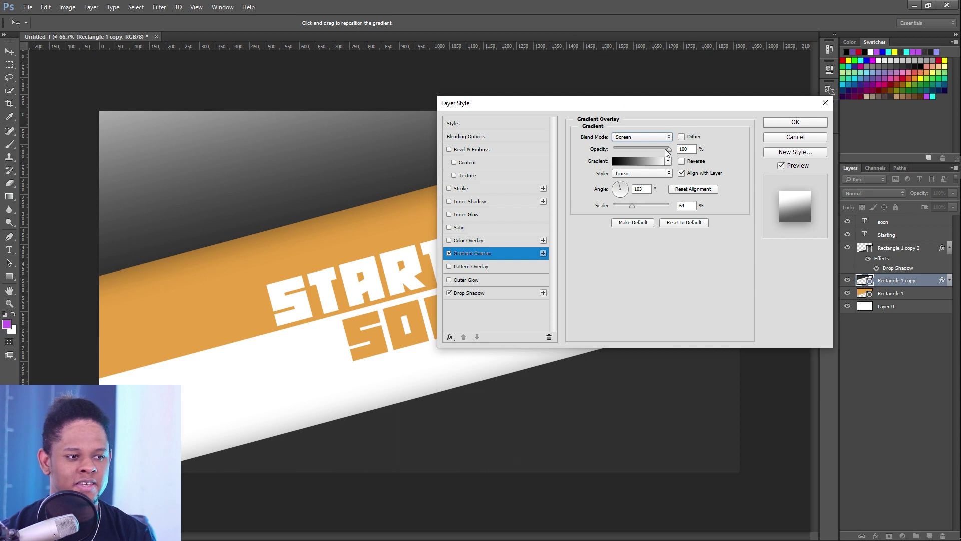
drag(669, 149, 622, 158)
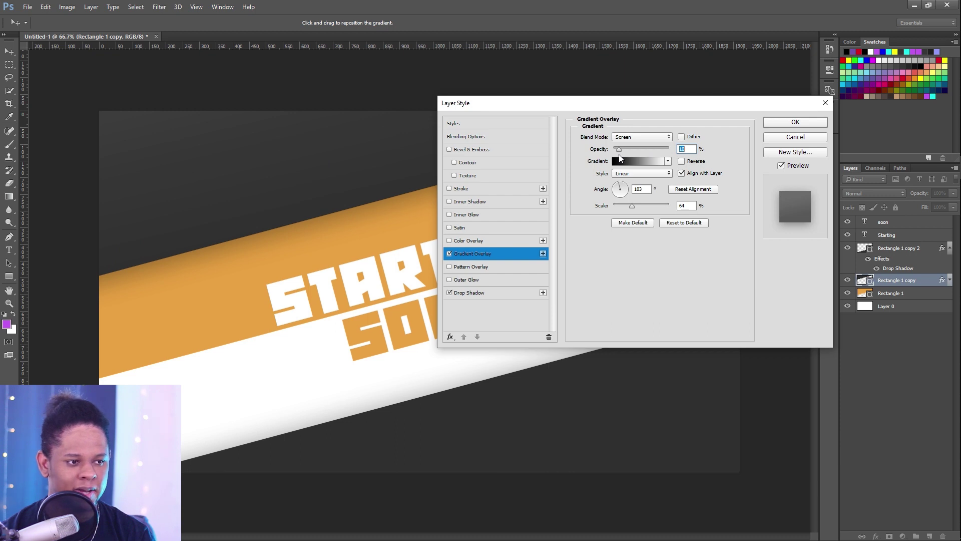
drag(621, 155, 623, 157)
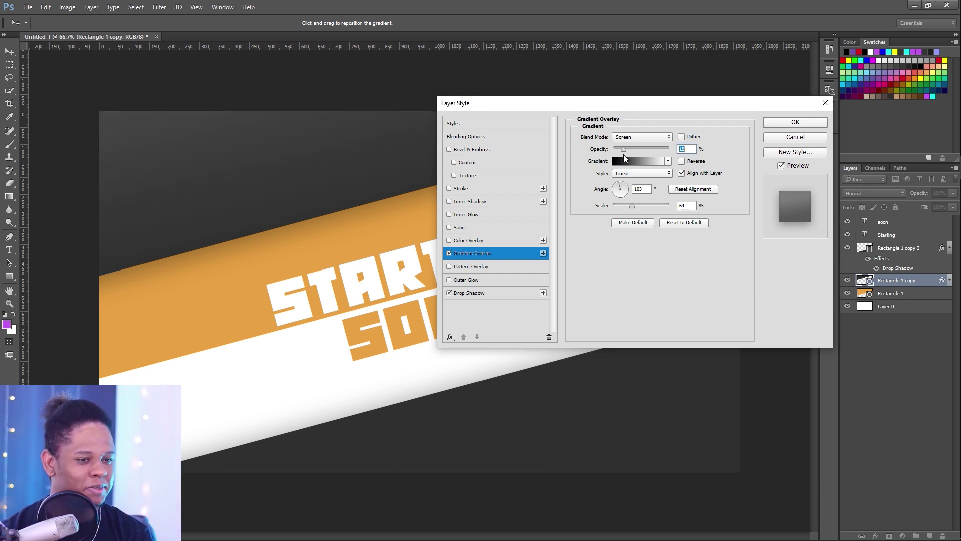
click(779, 124)
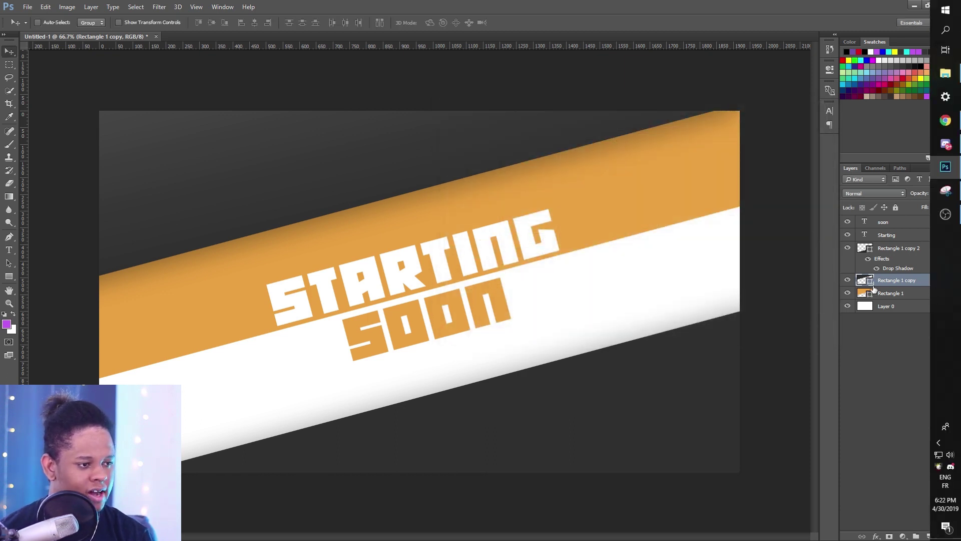
Step: Copy the Gradient Overlay to Rectangle 1 copy 2; set opacity 32, centre the black stop, scale 44
click(949, 281)
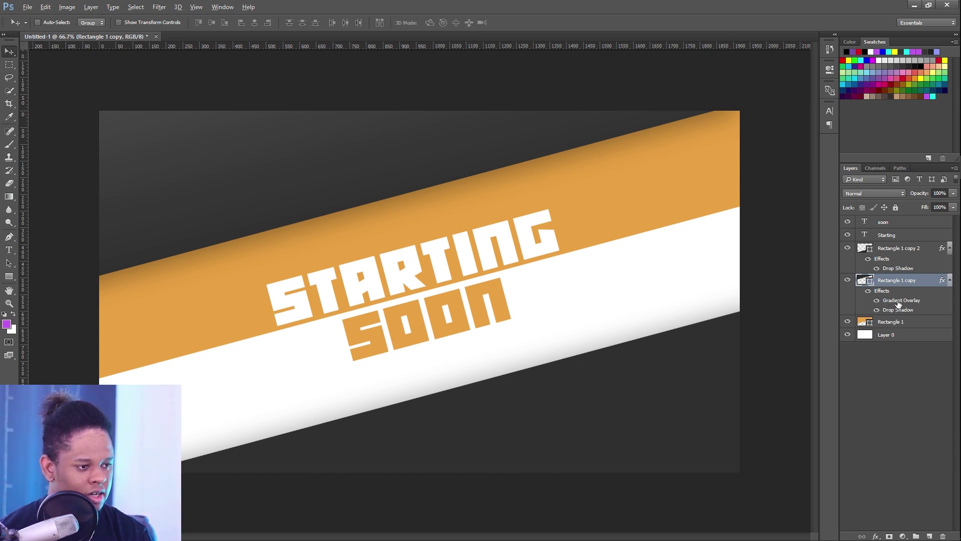
drag(899, 303, 900, 253)
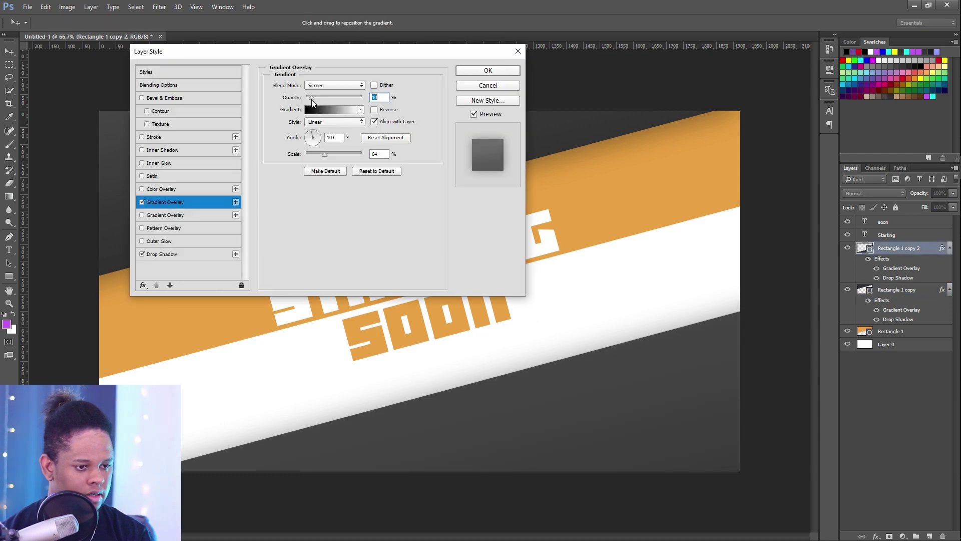
double_click(901, 269)
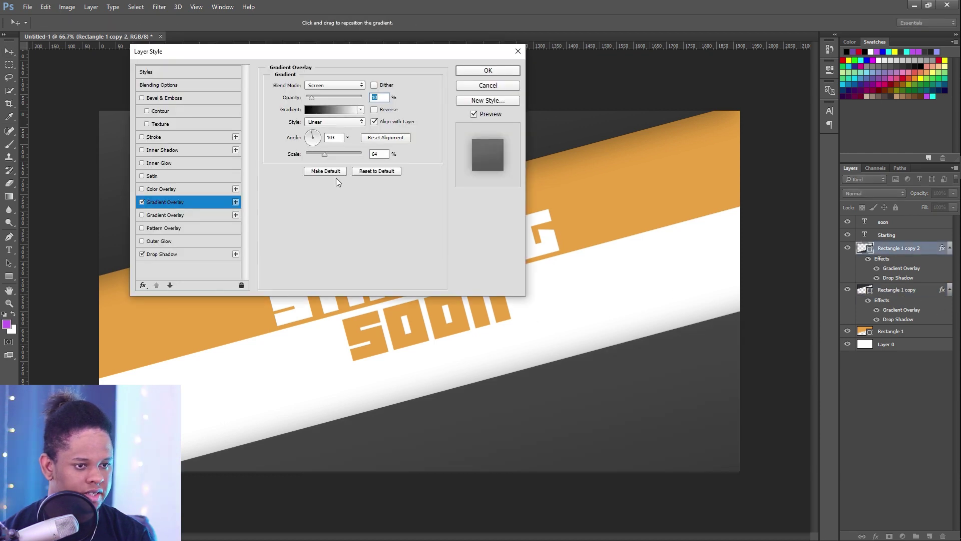
drag(324, 154, 351, 156)
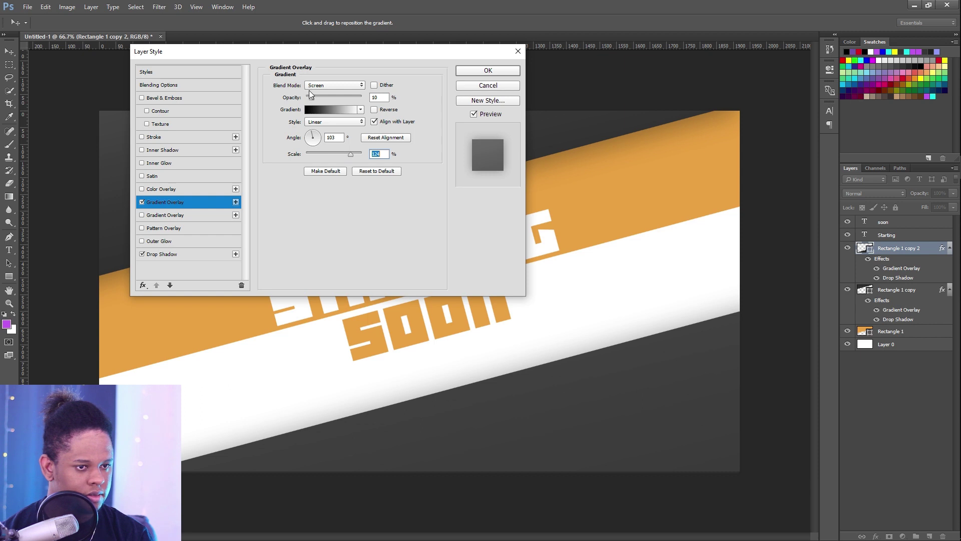
drag(309, 95, 324, 97)
click(331, 109)
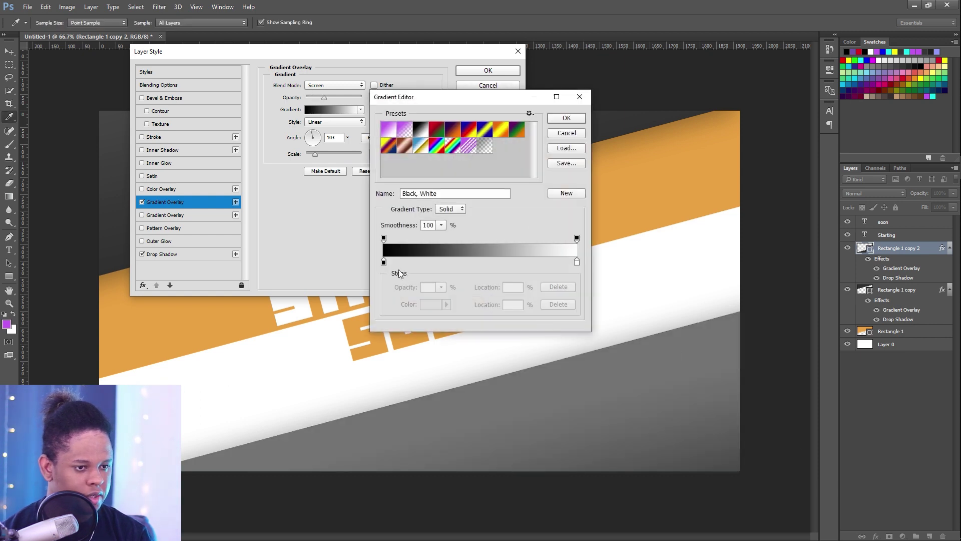
drag(384, 262, 486, 270)
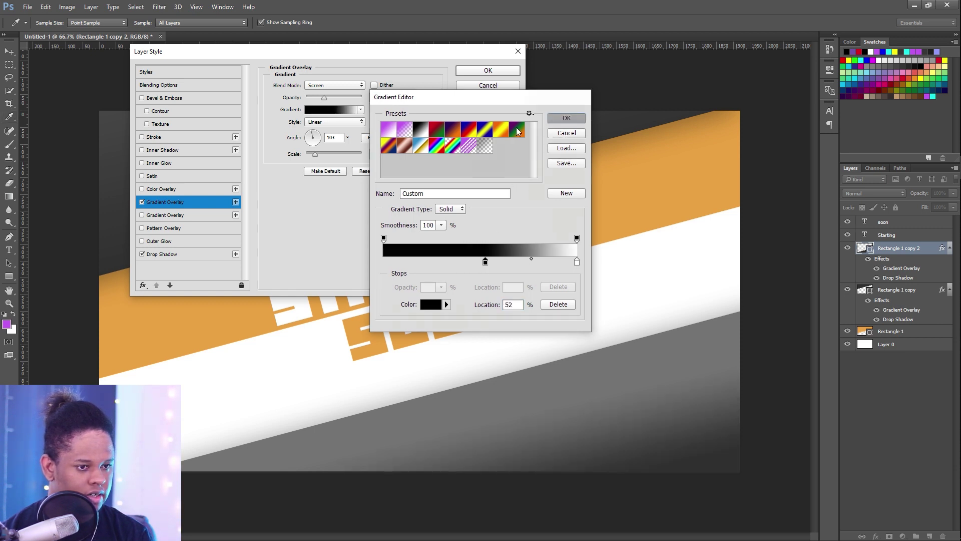
key(Return)
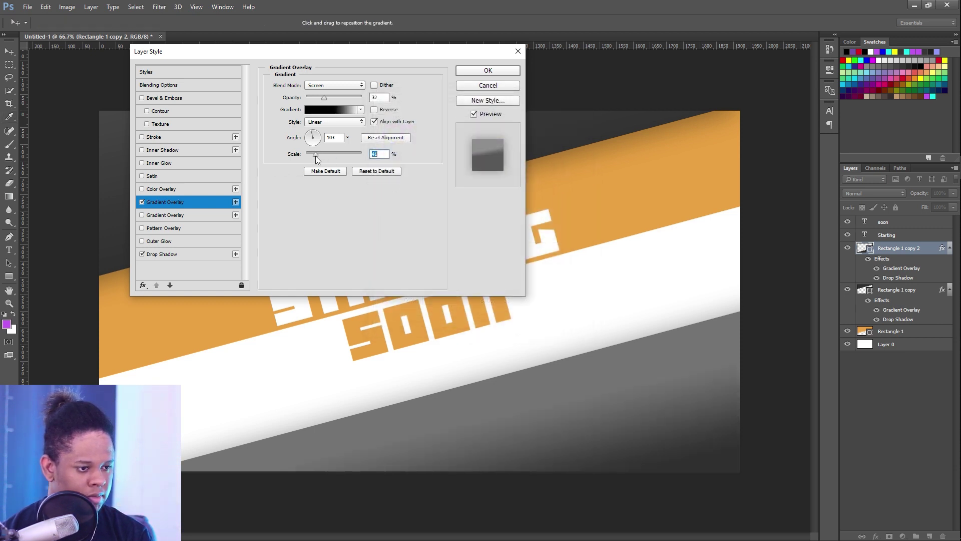
drag(316, 159, 335, 155)
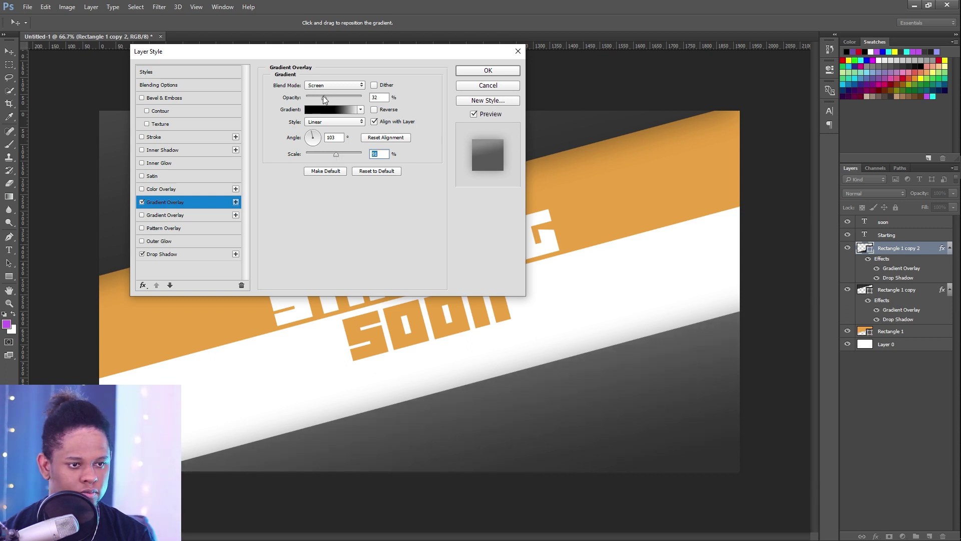
key(Return)
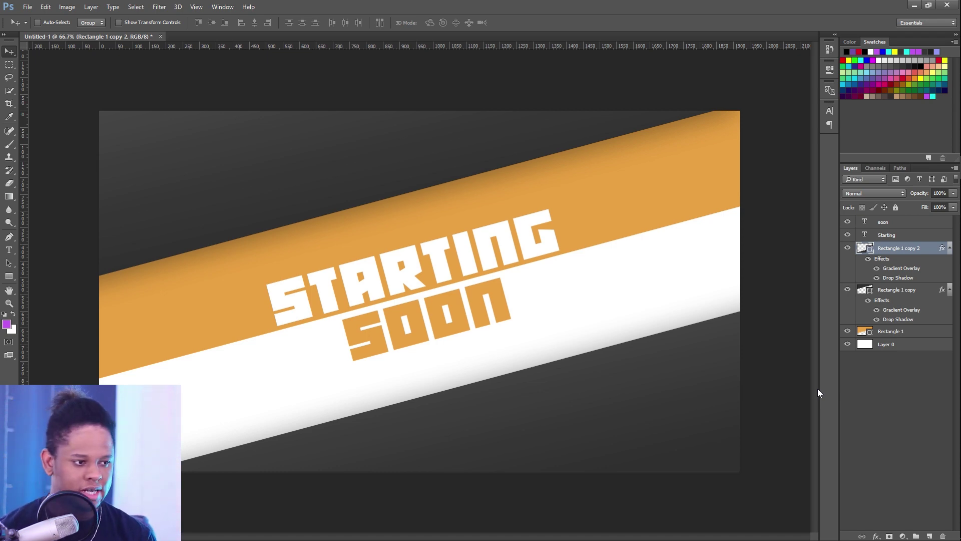
Step: Save the document as Starting soon.psd in a new Wut Sport folder
key(ctrl+shift+s)
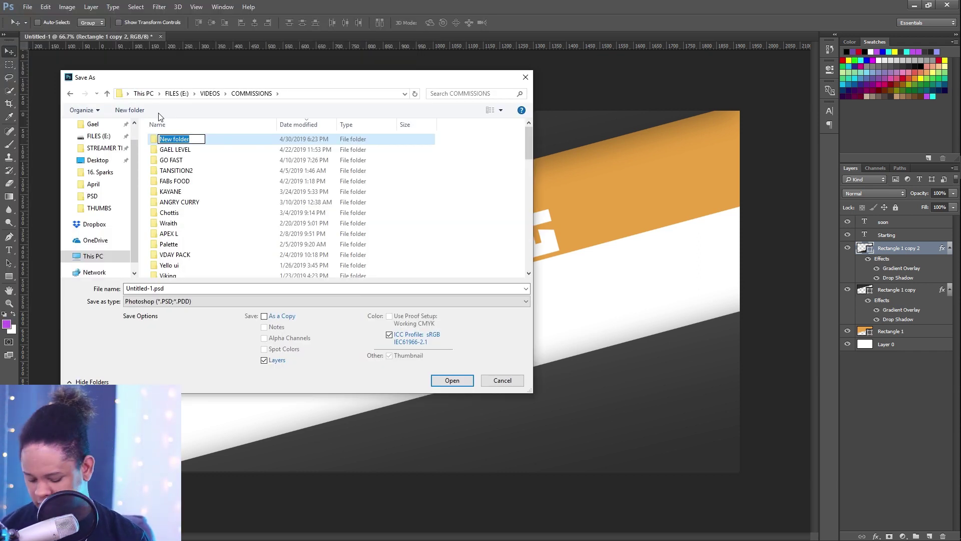
text(Wut S)
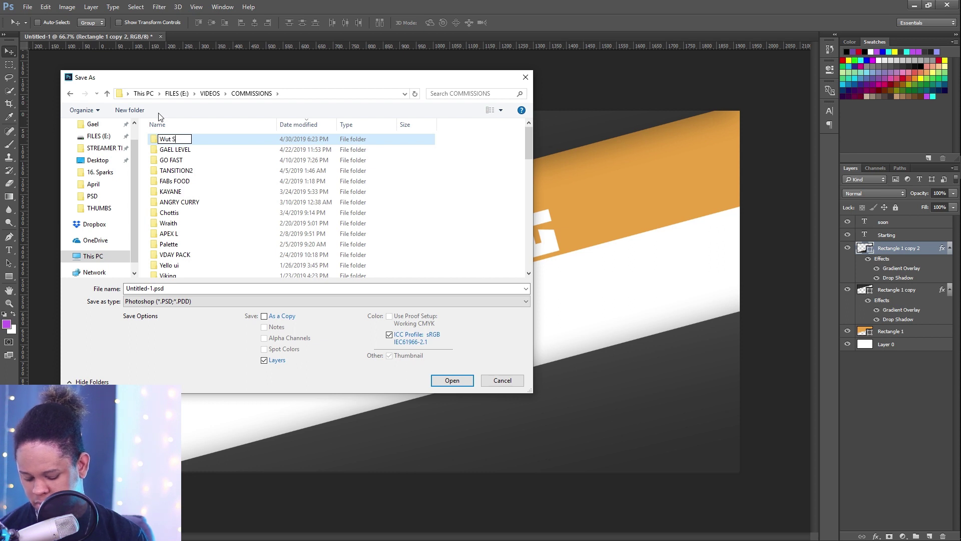
text(port)
key(Return)
key(Return)
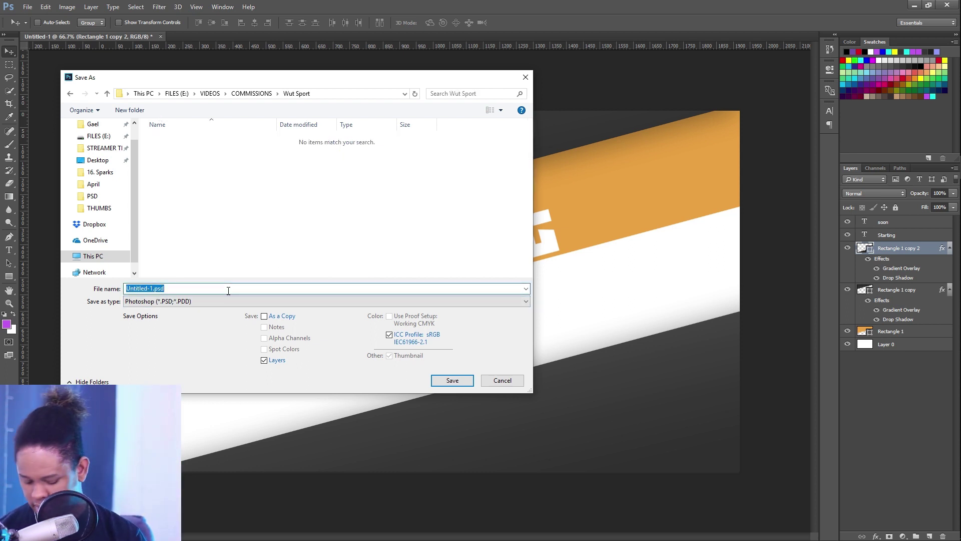
text(St)
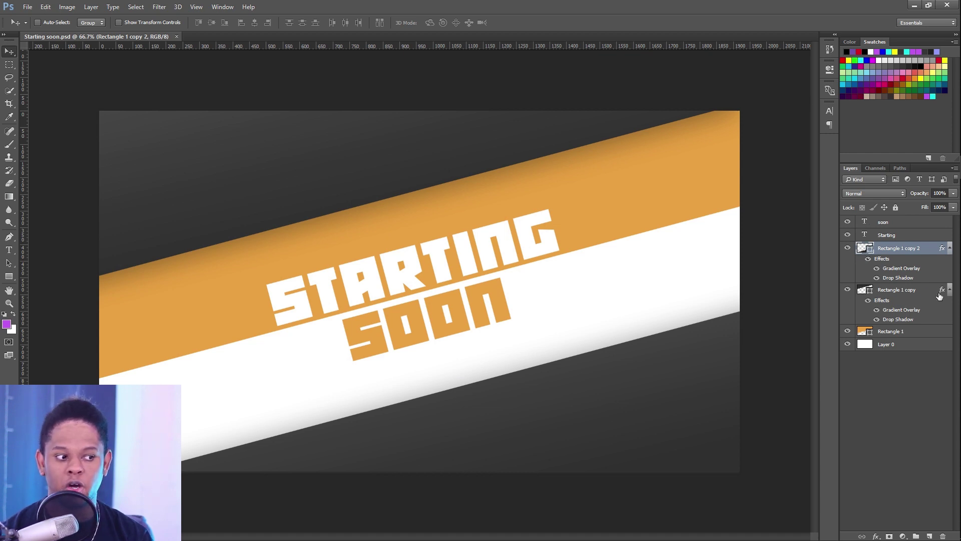
Step: Nudge the Rectangle 1 copy band slightly upward and save the file again
click(950, 290)
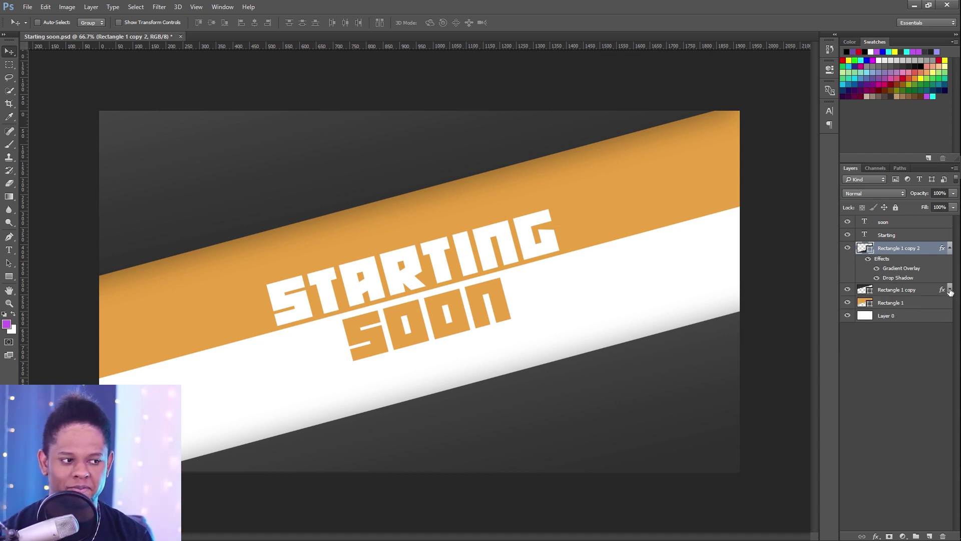
click(949, 249)
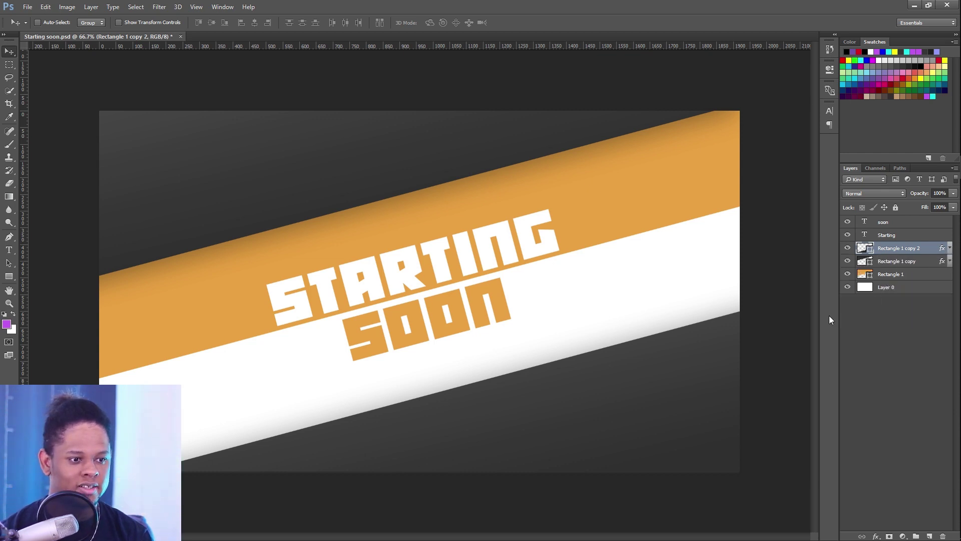
click(896, 261)
click(898, 251)
click(899, 263)
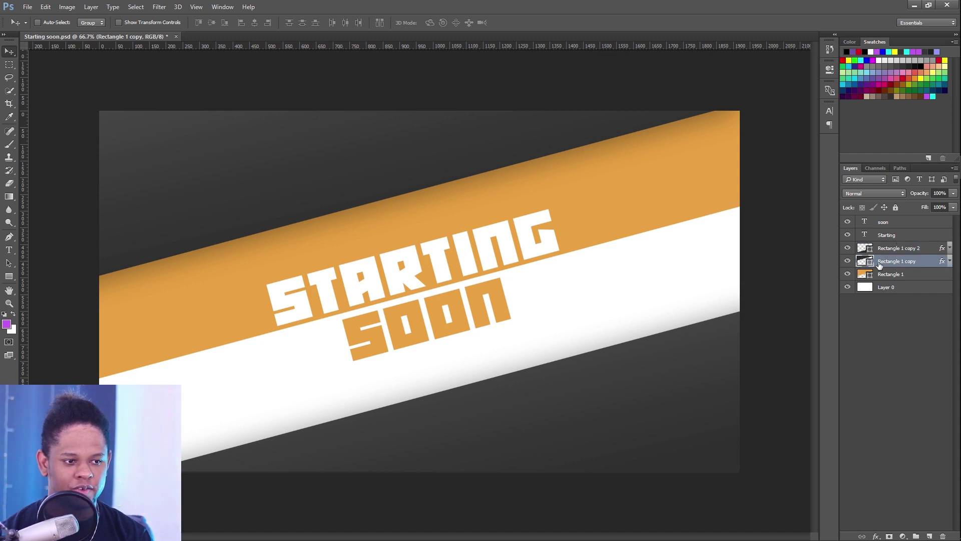
mouse_move(235, 208)
mouse_down()
mouse_move(228, 168)
mouse_move(251, 218)
mouse_move(246, 197)
mouse_up()
key(ctrl)
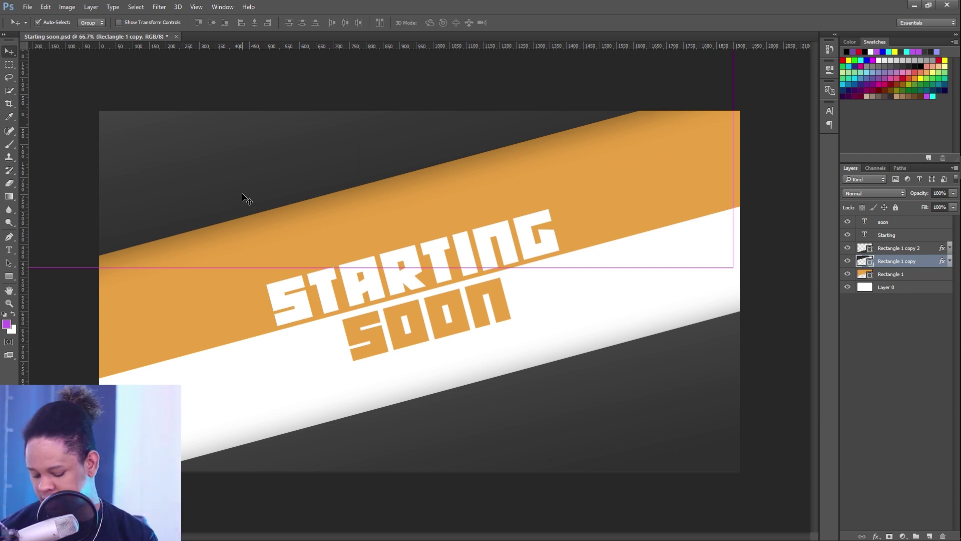
key(ctrl+s)
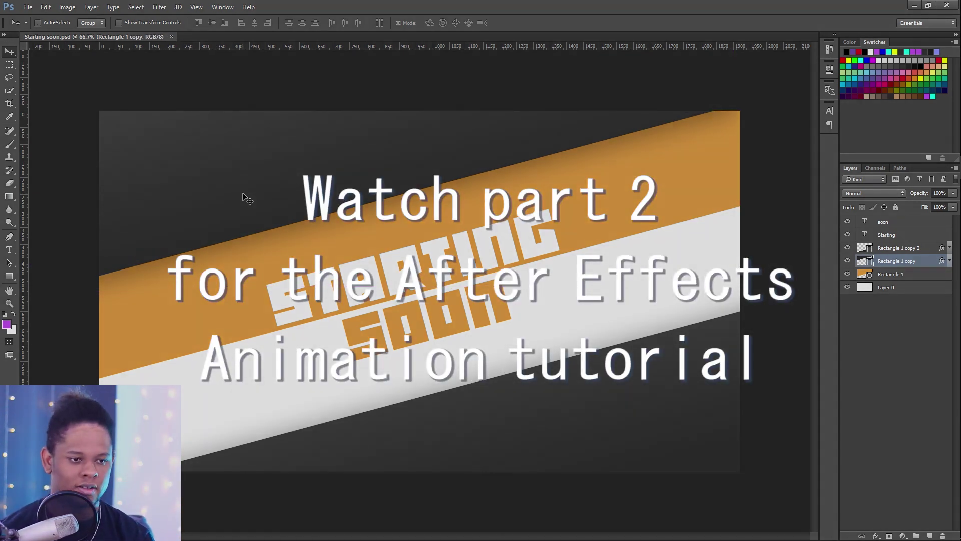
mouse_move(954, 210)
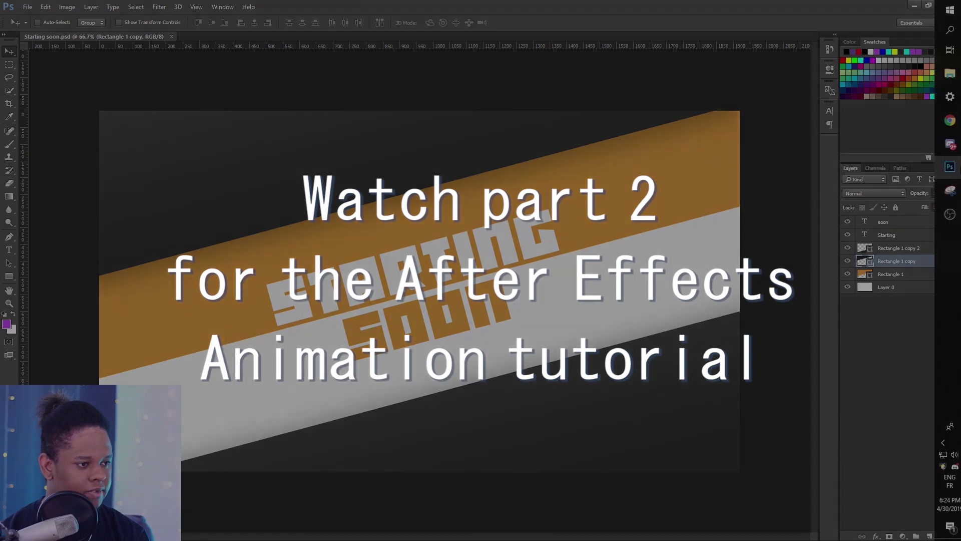